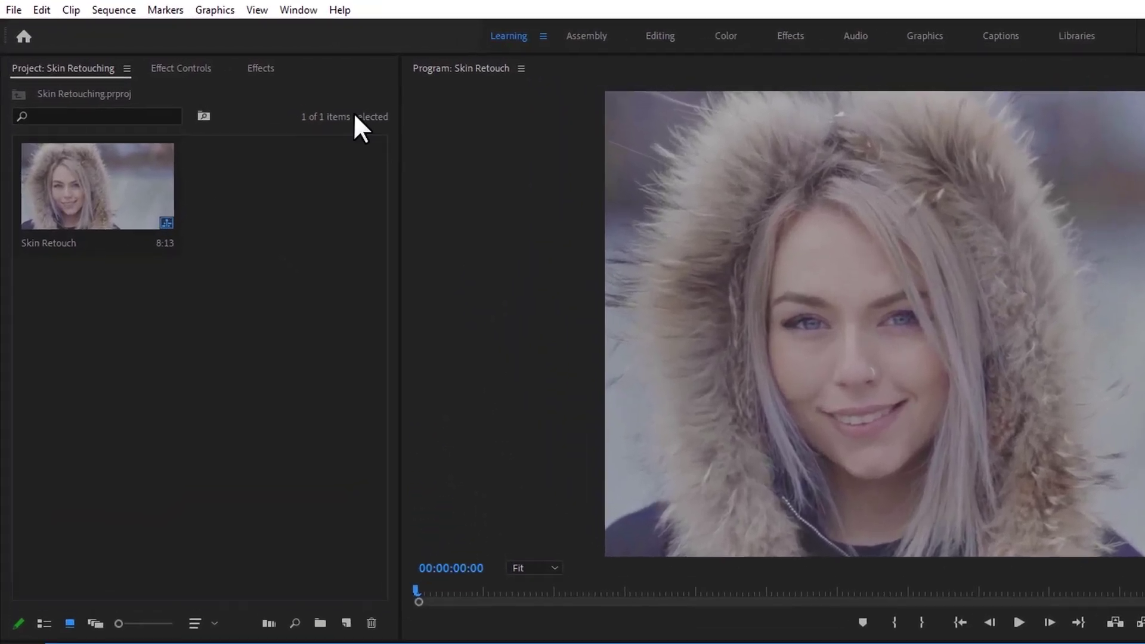
Open the Lumetri Color controls for the clip and expand the Hue Saturation Curves under Curves.
{"action": "left_click", "coordinate": [299, 10]}
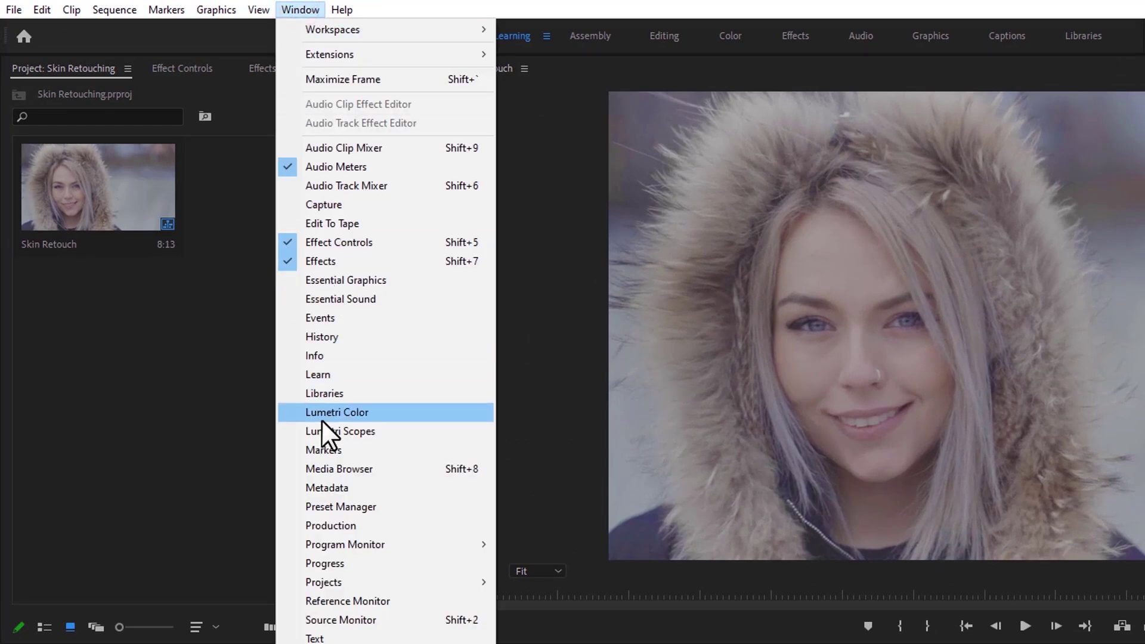
{"action": "left_click", "coordinate": [376, 413]}
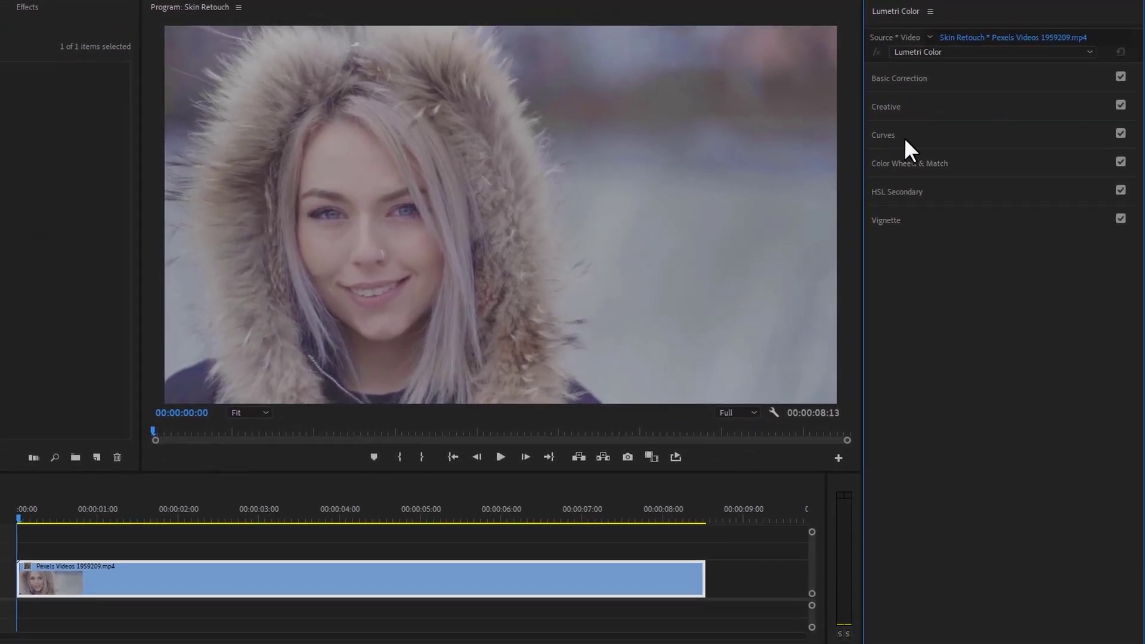
{"action": "left_click", "coordinate": [906, 135]}
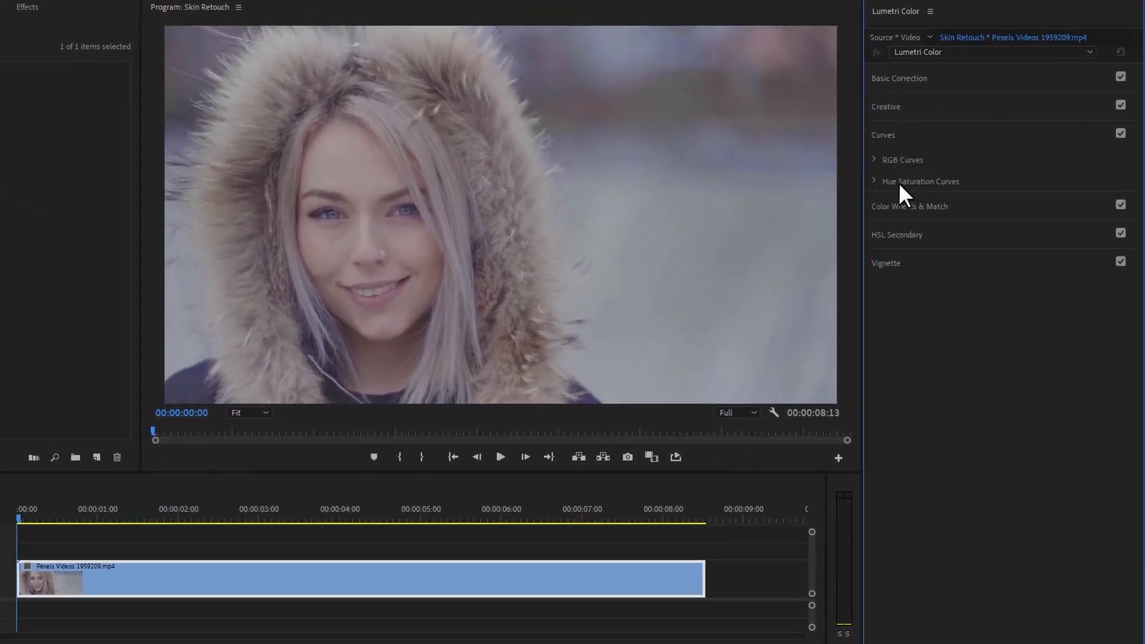
{"action": "left_click", "coordinate": [876, 182]}
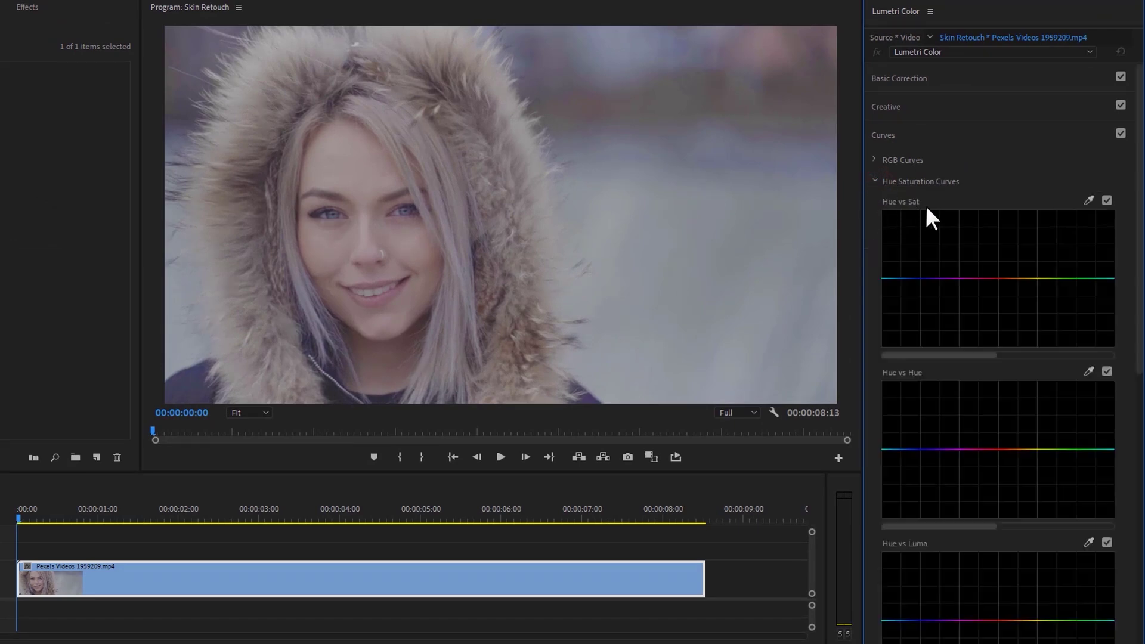
Sample the lip color for the Hue vs Sat curve, raise its red-magenta point, and compare with the curve off and on.
{"action": "left_click", "coordinate": [1090, 201]}
{"action": "left_click", "coordinate": [377, 297]}
{"action": "left_click_drag", "start_coordinate": [980, 278], "coordinate": [979, 235]}
{"action": "left_click", "coordinate": [1107, 199]}
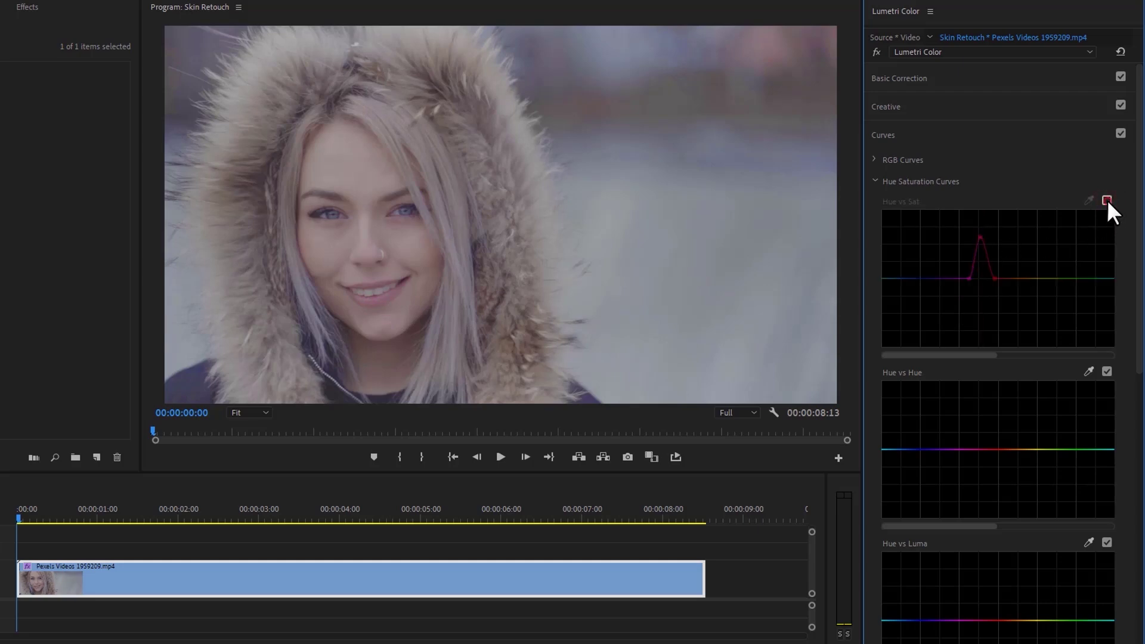
{"action": "left_click", "coordinate": [1107, 199]}
Raise a peak in the low-saturation range of the Sat vs Sat curve and compare with the curve off and on.
{"action": "left_click_drag", "start_coordinate": [1140, 179], "coordinate": [1138, 486]}
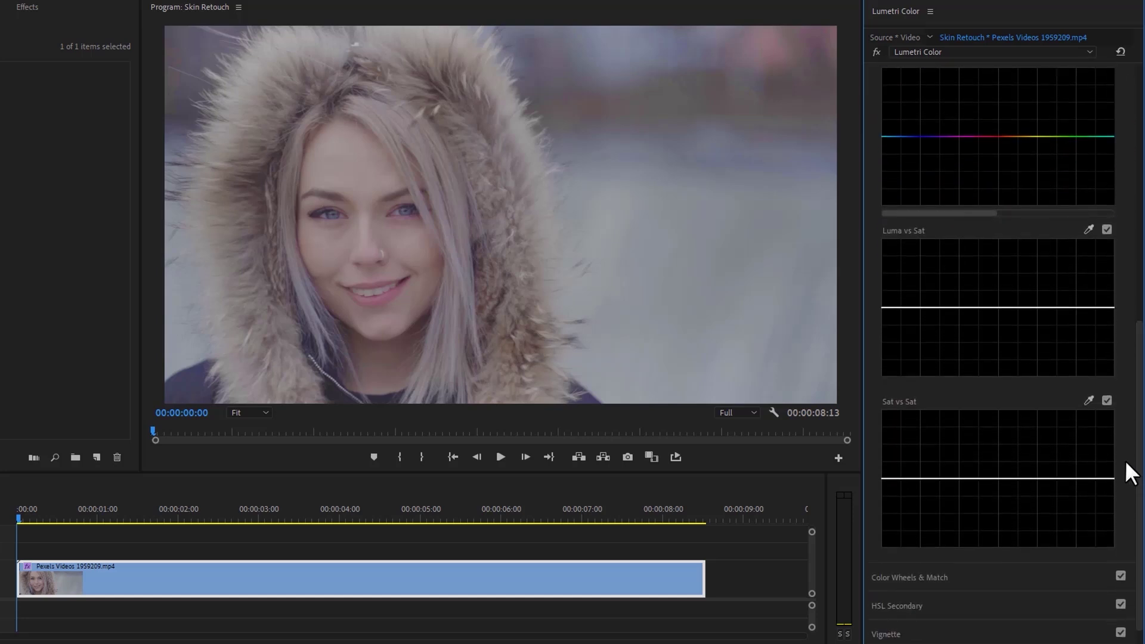
{"action": "left_click", "coordinate": [1089, 398]}
{"action": "left_click_drag", "start_coordinate": [906, 479], "coordinate": [906, 444]}
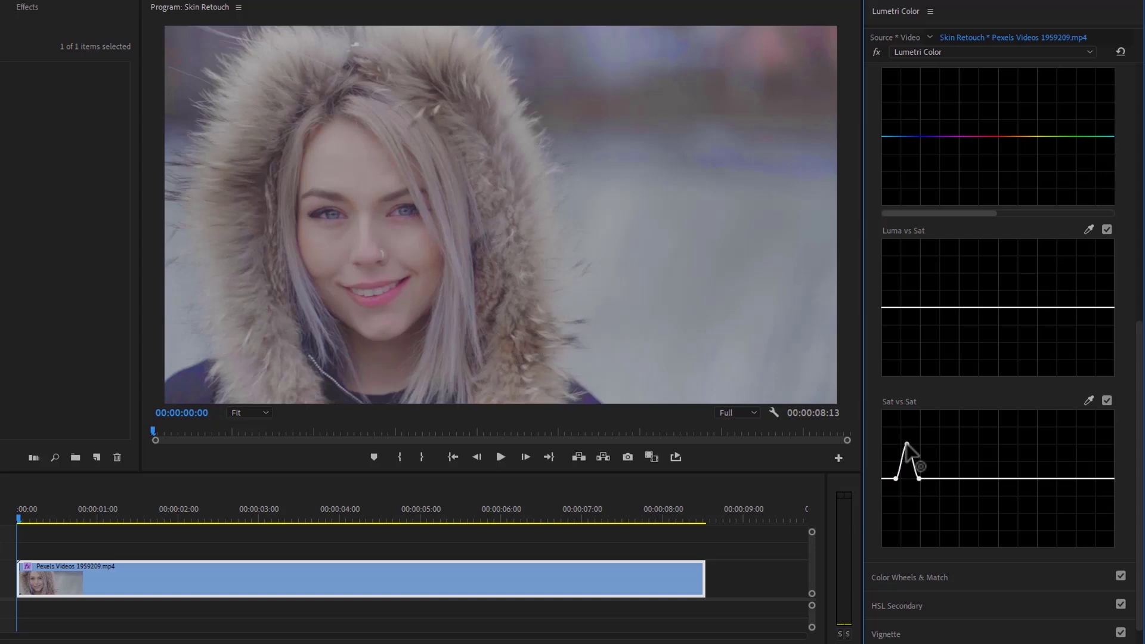
{"action": "left_click", "coordinate": [1108, 399]}
{"action": "left_click", "coordinate": [1107, 399]}
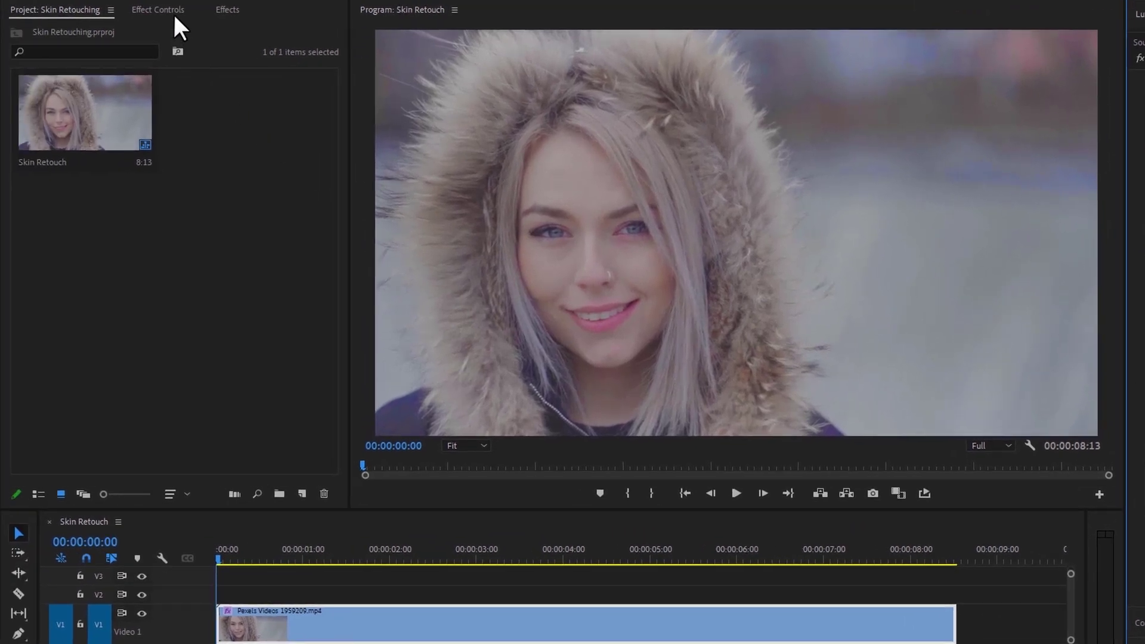
Draw a closed free-draw bezier mask around the woman's lips on the Lumetri Color effect.
{"action": "left_click", "coordinate": [172, 12]}
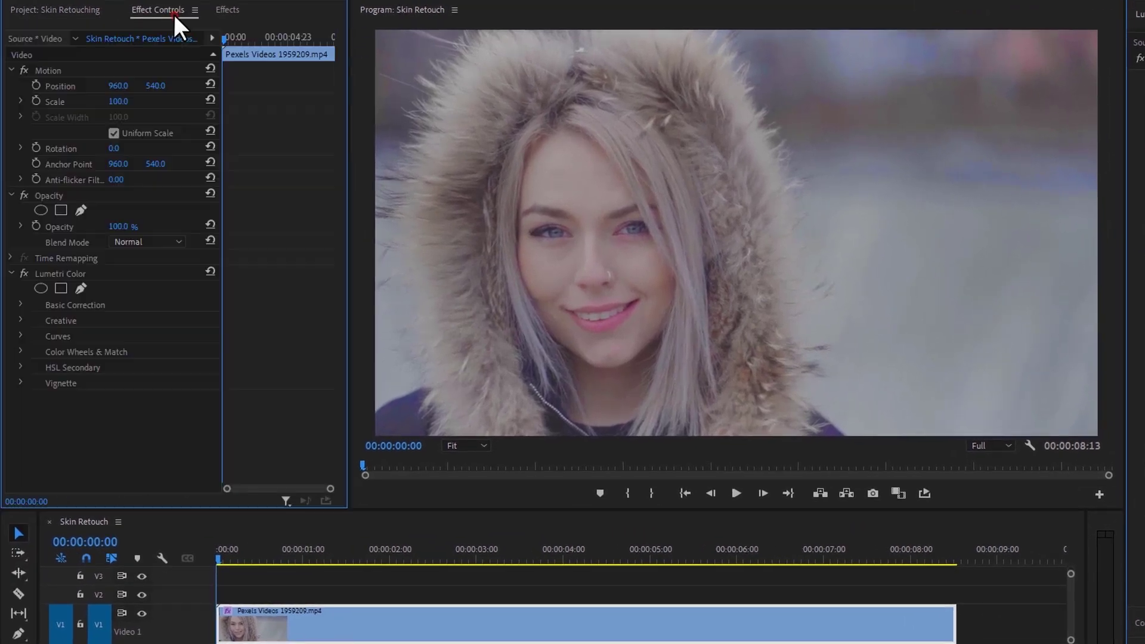
{"action": "left_click", "coordinate": [94, 274]}
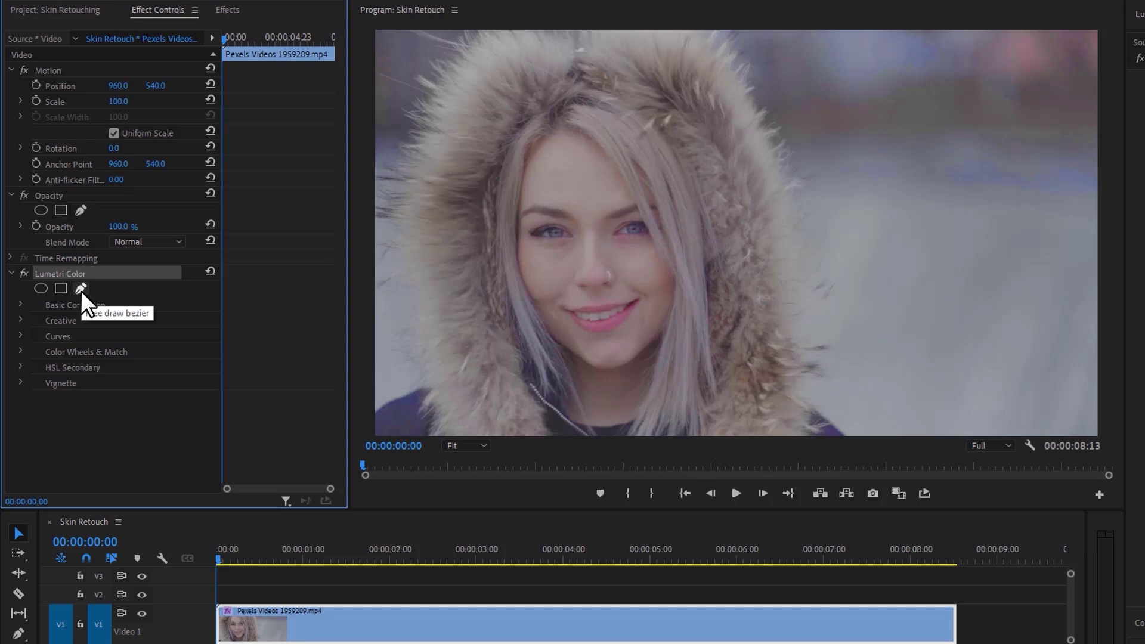
{"action": "left_click", "coordinate": [81, 289]}
{"action": "left_click", "coordinate": [559, 302]}
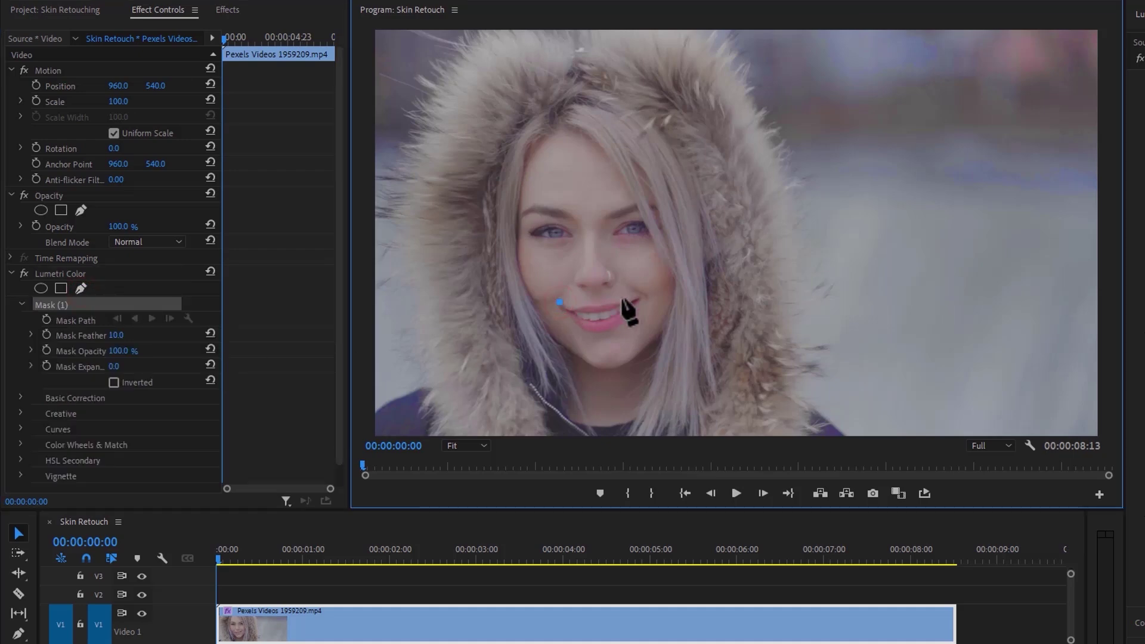
{"action": "left_click", "coordinate": [631, 295]}
{"action": "left_click_drag", "start_coordinate": [641, 309], "coordinate": [553, 309]}
{"action": "left_click", "coordinate": [554, 307]}
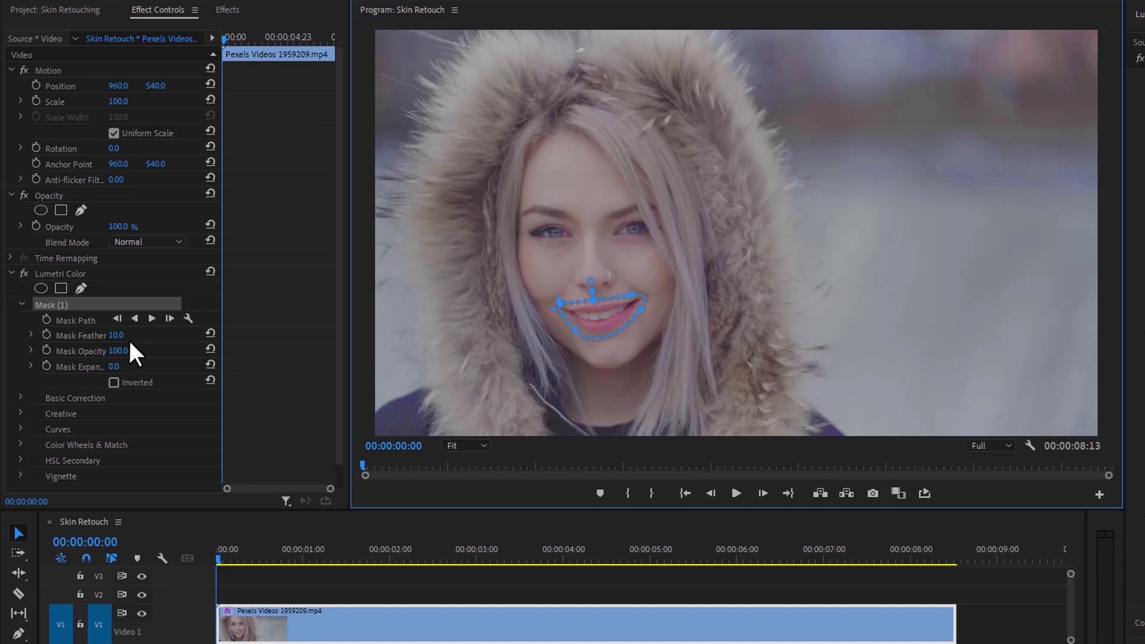
Set the lip mask's feather to 25 and track the mask forward through the clip.
{"action": "left_click", "coordinate": [117, 336]}
{"action": "type", "text": "25"}
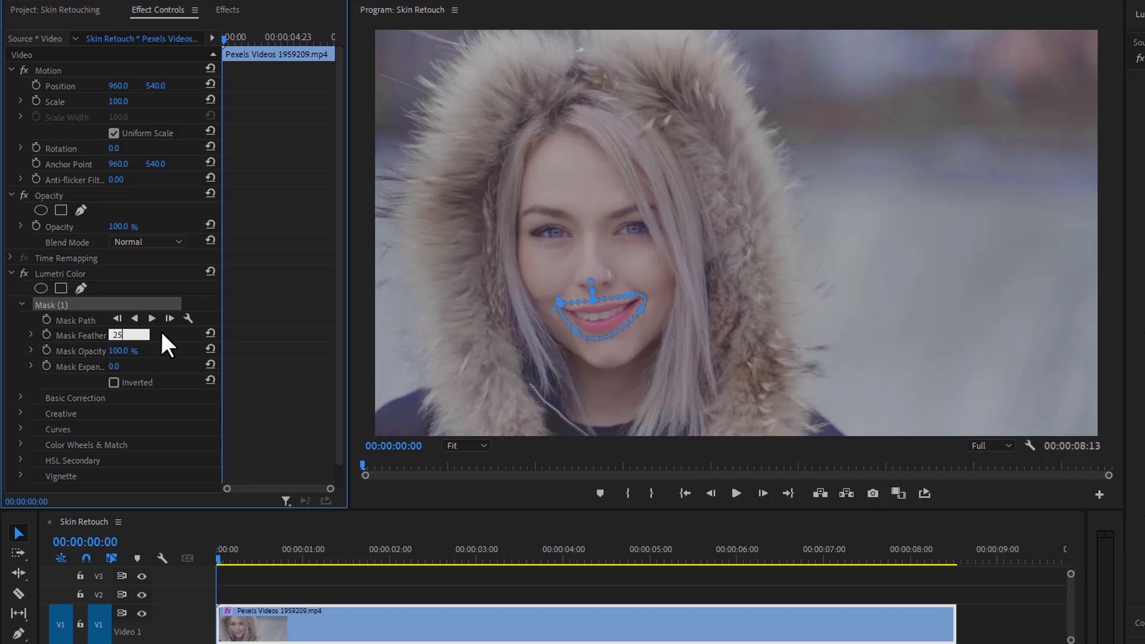
{"action": "key", "text": "Return"}
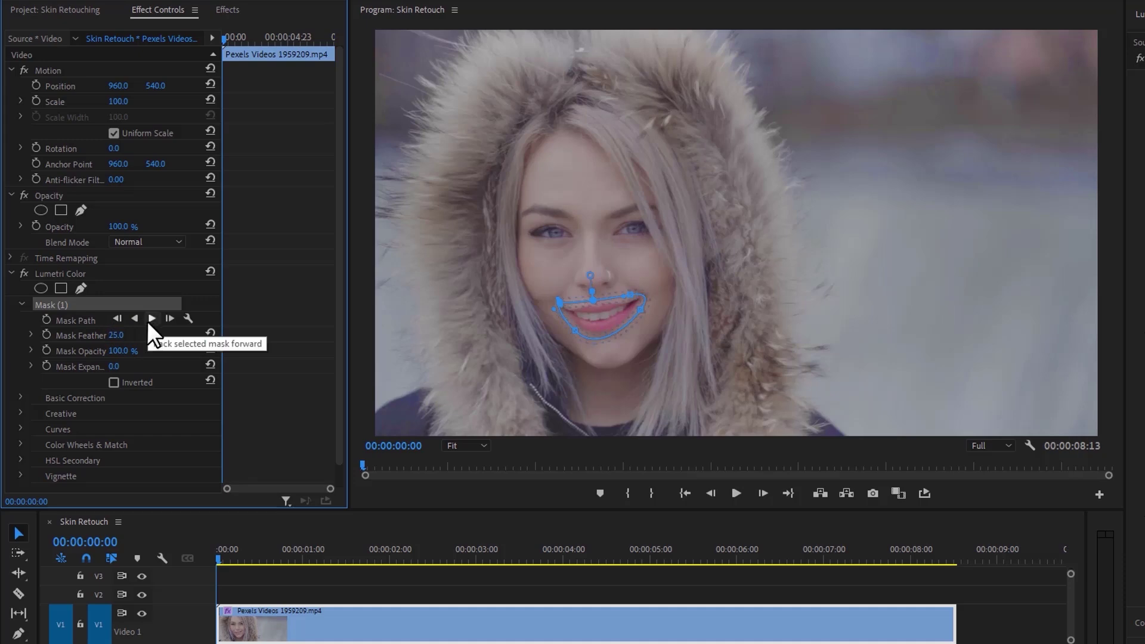
{"action": "left_click", "coordinate": [150, 320]}
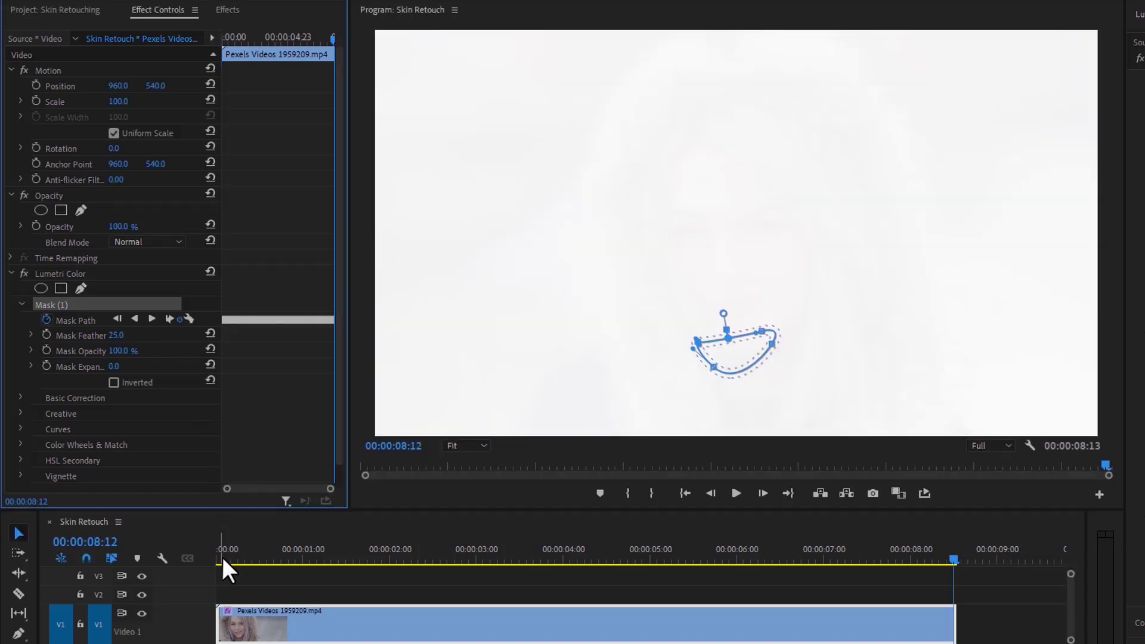
Play the clip from the start to check the tracked lip mask, then collapse the Lumetri Color effect and check its before and after.
{"action": "left_click_drag", "start_coordinate": [222, 560], "coordinate": [211, 558]}
{"action": "left_click", "coordinate": [736, 493]}
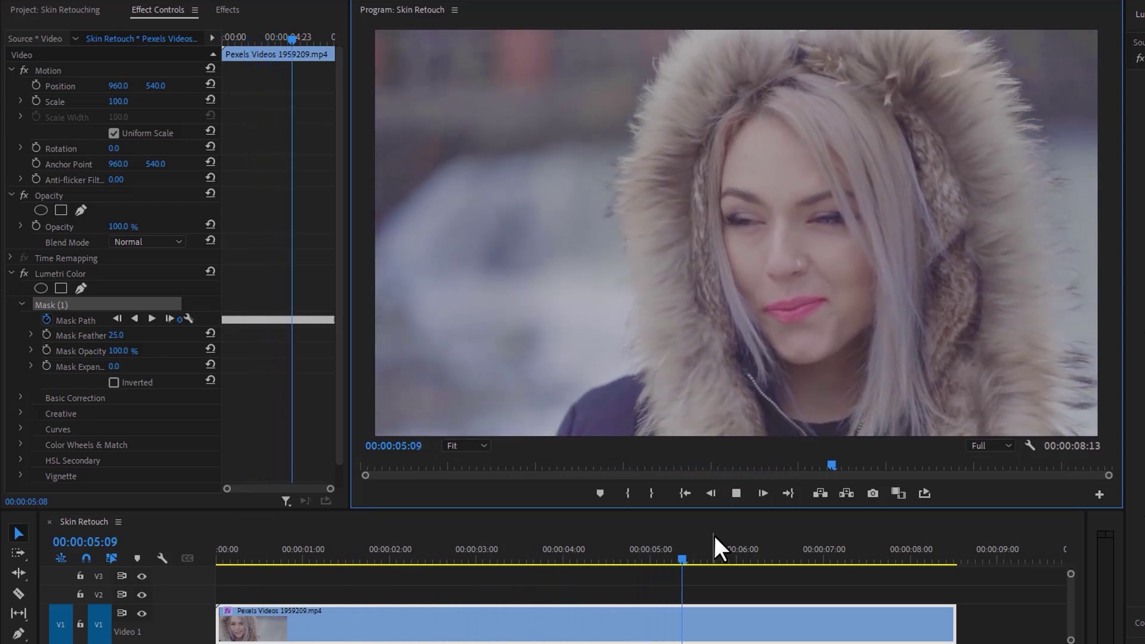
{"action": "key", "text": "space"}
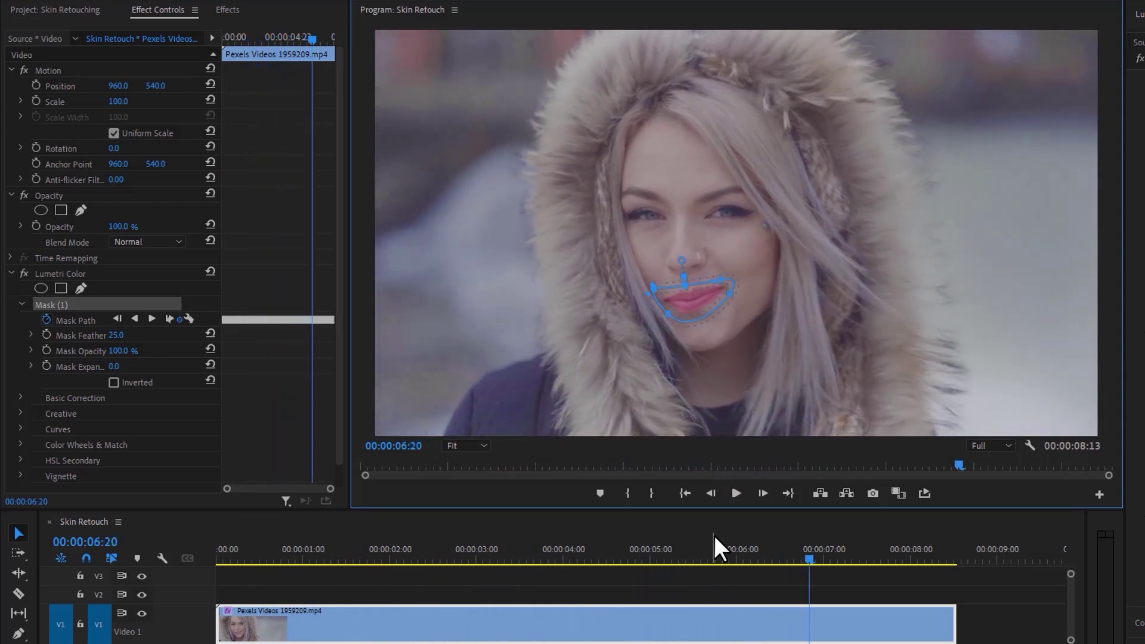
{"action": "left_click", "coordinate": [10, 273]}
{"action": "left_click", "coordinate": [24, 273]}
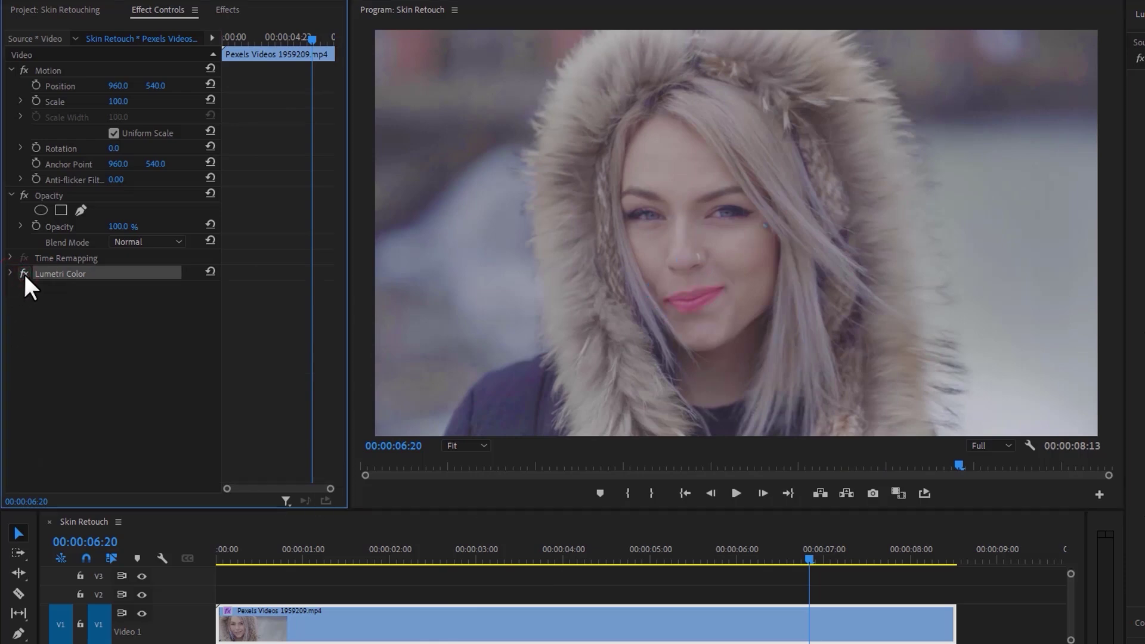
Return the playhead to the clip's start and apply a second Lumetri Color effect to the clip.
{"action": "left_click_drag", "start_coordinate": [246, 549], "coordinate": [197, 571]}
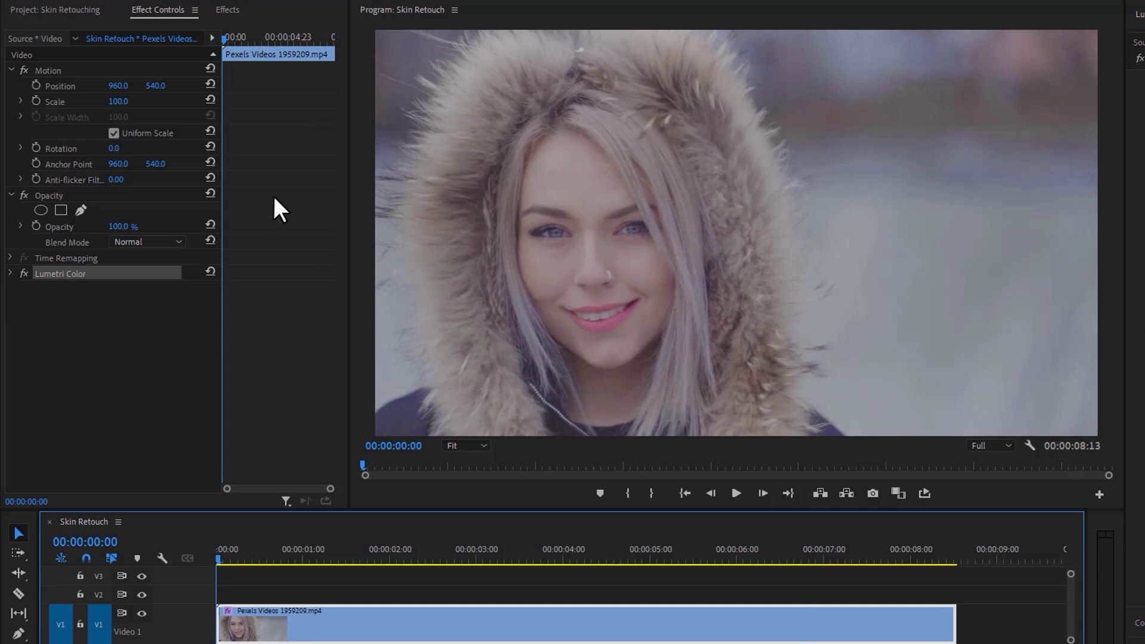
{"action": "left_click", "coordinate": [227, 9]}
{"action": "left_click", "coordinate": [109, 28]}
{"action": "type", "text": "lumetri co"}
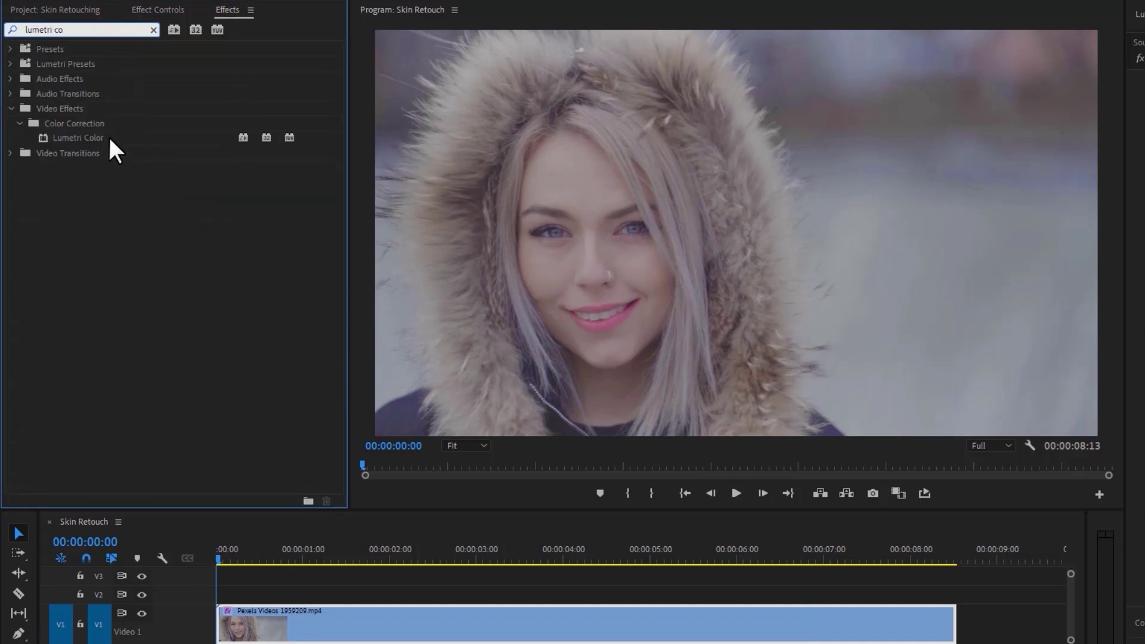
{"action": "left_click_drag", "start_coordinate": [110, 138], "coordinate": [273, 614]}
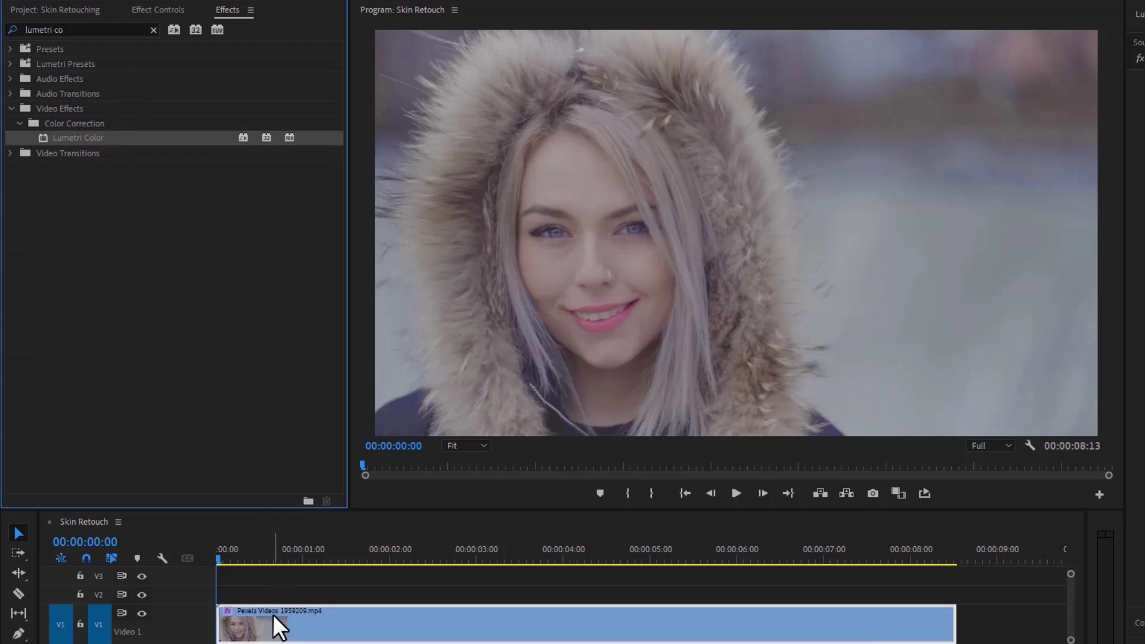
Draw a closed free-draw bezier mask around the woman's whole face on the second Lumetri Color effect.
{"action": "left_click", "coordinate": [158, 10]}
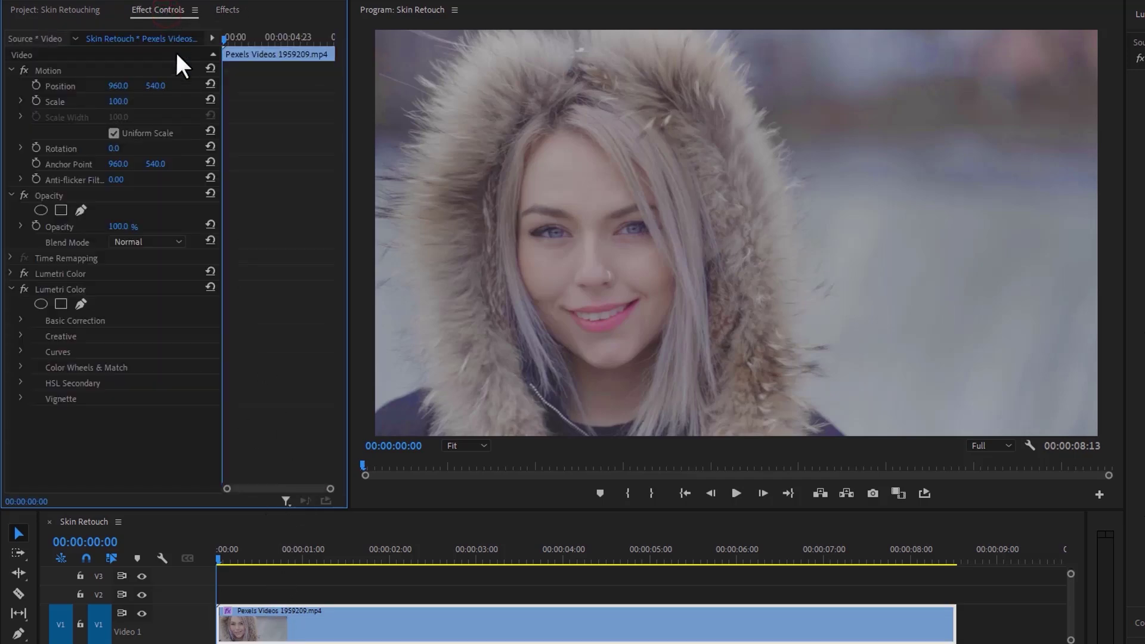
{"action": "left_click", "coordinate": [80, 301]}
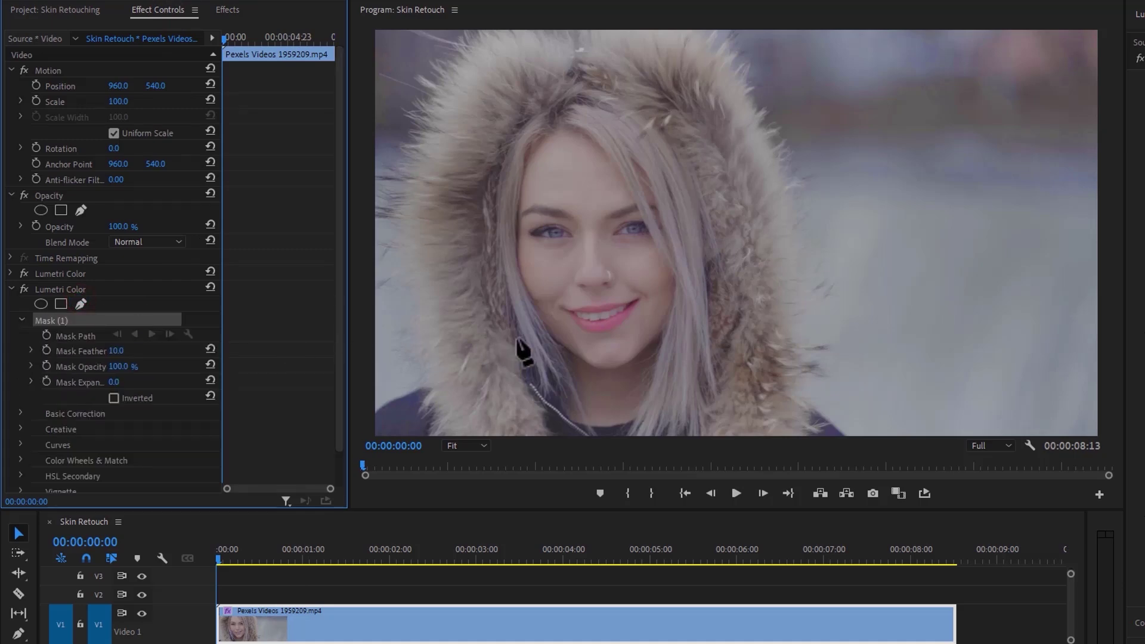
{"action": "left_click", "coordinate": [546, 335]}
{"action": "left_click_drag", "start_coordinate": [515, 232], "coordinate": [521, 183]}
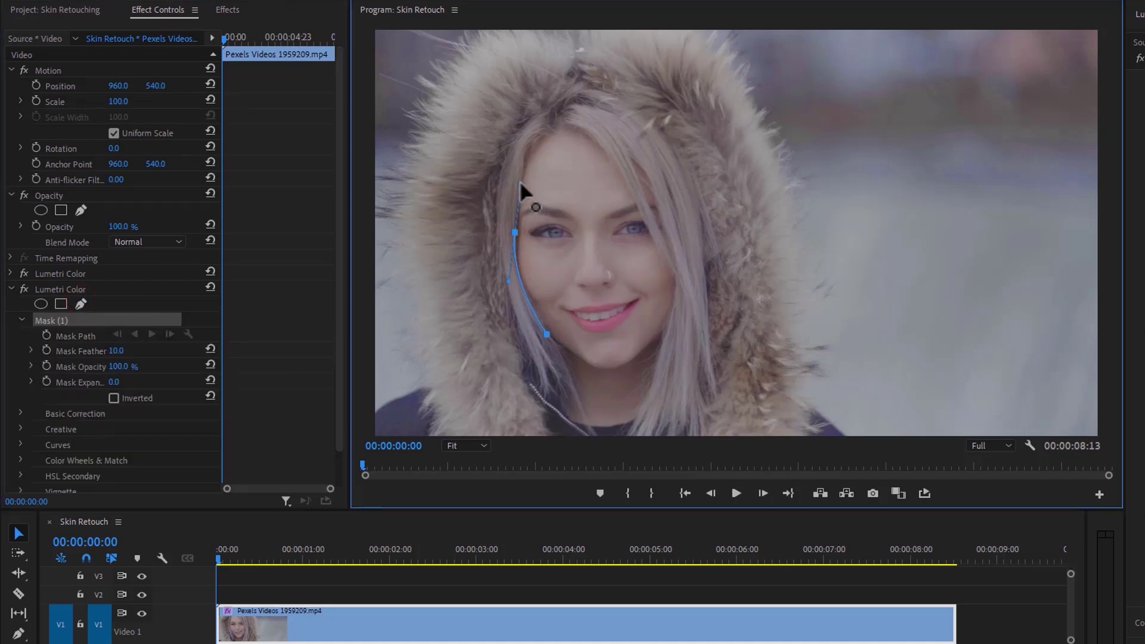
{"action": "left_click", "coordinate": [551, 129]}
{"action": "left_click_drag", "start_coordinate": [611, 152], "coordinate": [627, 164]}
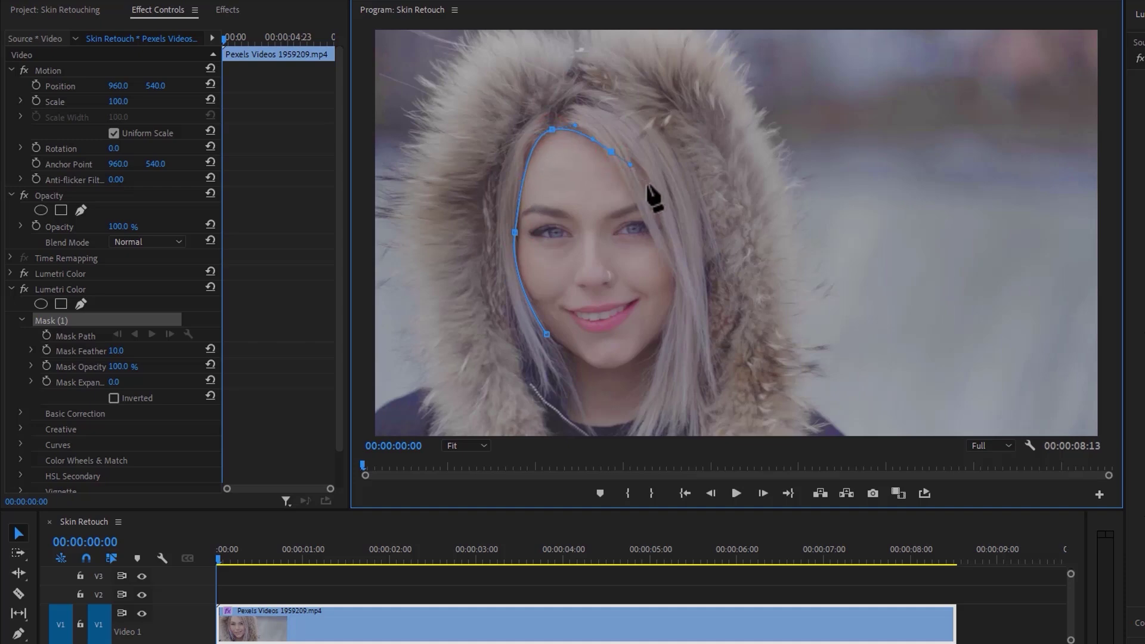
{"action": "left_click_drag", "start_coordinate": [655, 205], "coordinate": [669, 241]}
{"action": "left_click_drag", "start_coordinate": [668, 304], "coordinate": [615, 372]}
{"action": "left_click", "coordinate": [547, 334]}
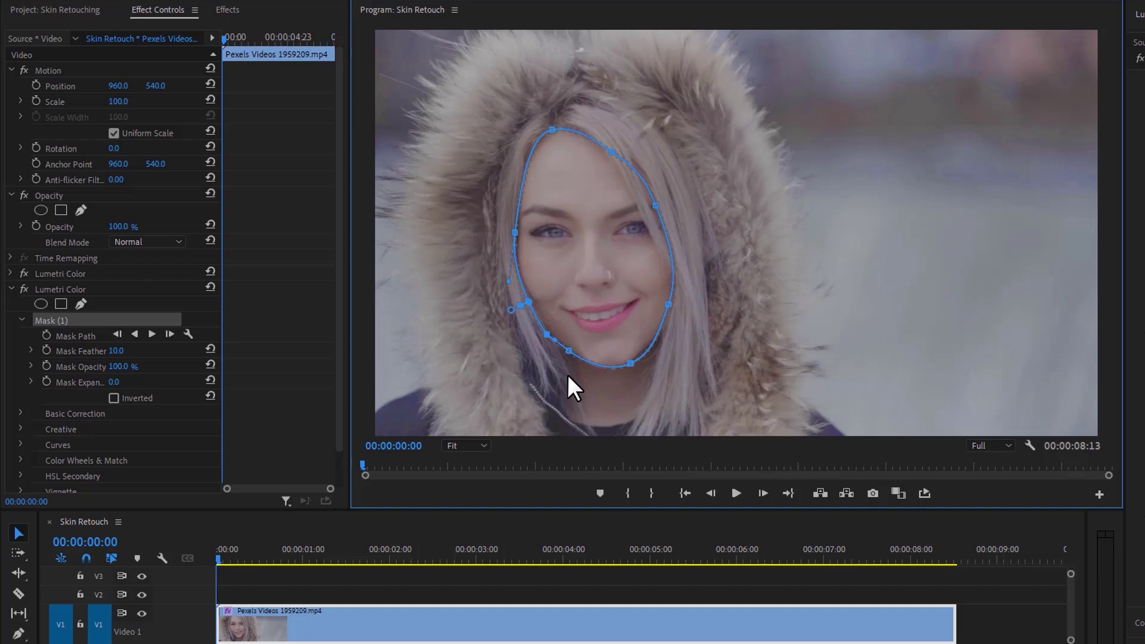
Set the face mask's feather to 25 and track the mask forward through the clip.
{"action": "left_click", "coordinate": [118, 351]}
{"action": "type", "text": "25"}
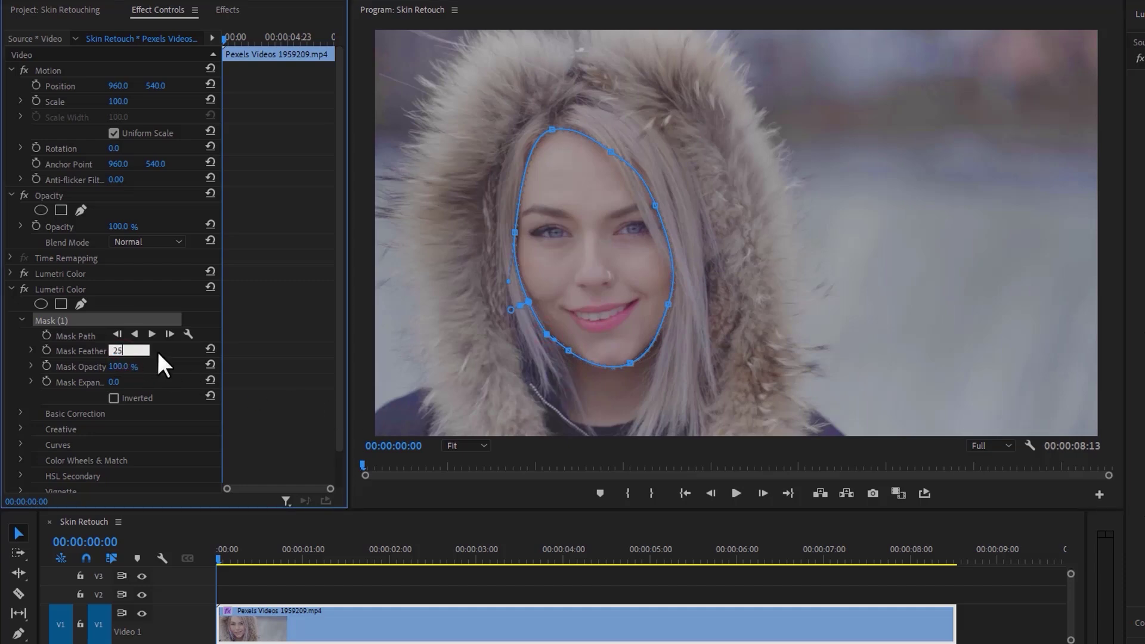
{"action": "key", "text": "Return"}
{"action": "left_click", "coordinate": [152, 334]}
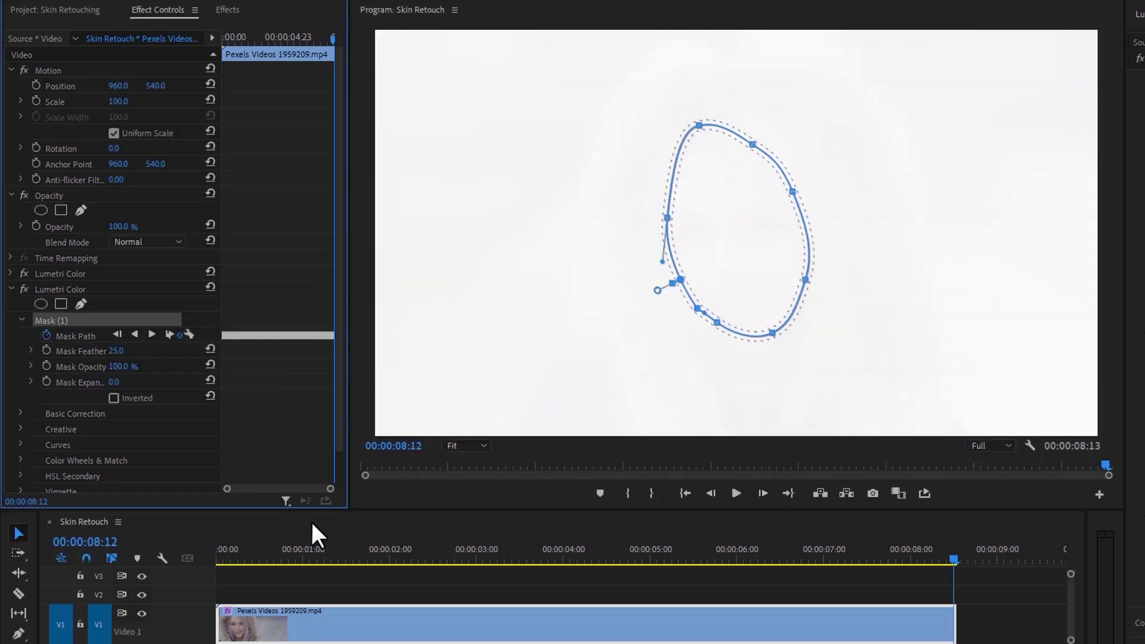
At the clip's start, set Basic Correction to Temperature -11.5, Tint 3.8, Contrast 20, Highlights 12.3, Shadows -4.7 and Whites 15.7.
{"action": "left_click_drag", "start_coordinate": [278, 555], "coordinate": [115, 570]}
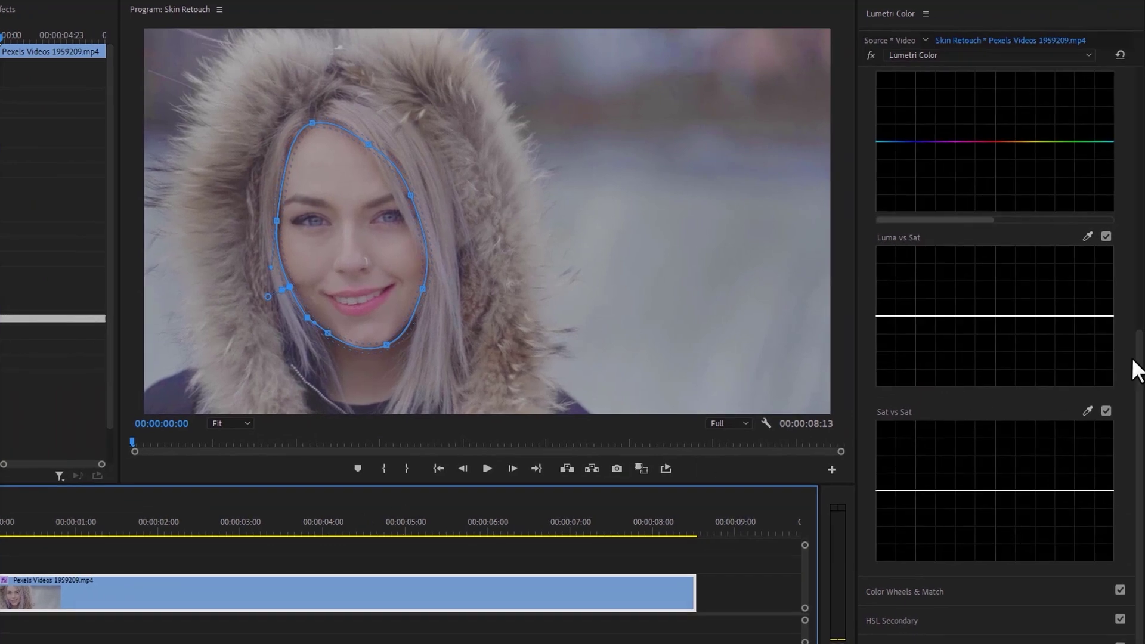
{"action": "left_click_drag", "start_coordinate": [1136, 371], "coordinate": [1133, 95]}
{"action": "left_click", "coordinate": [957, 82]}
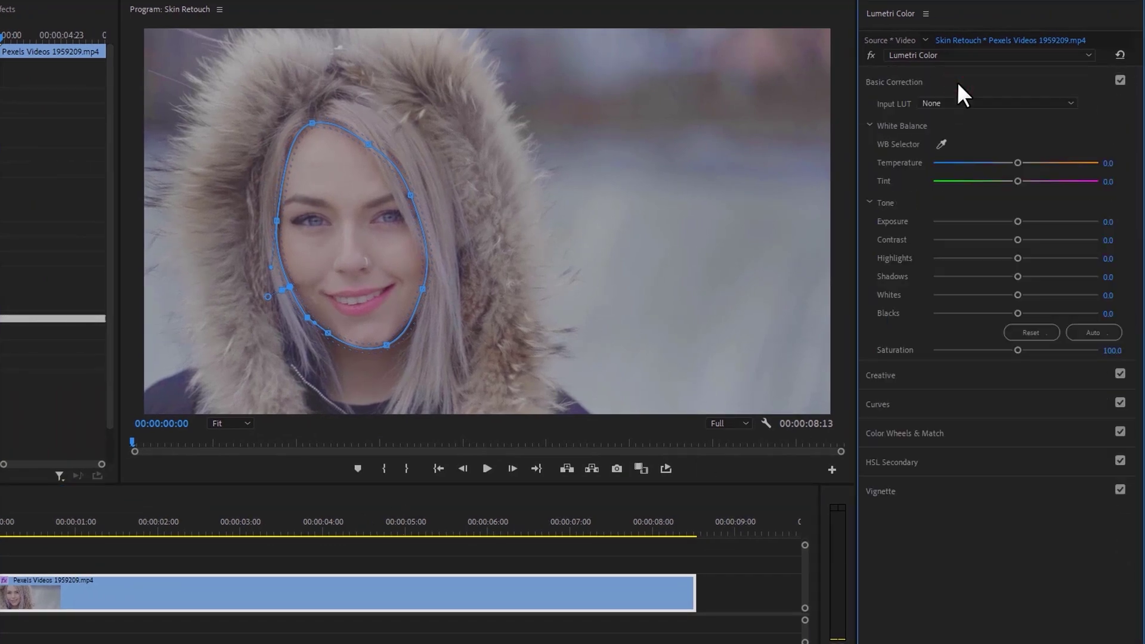
{"action": "left_click_drag", "start_coordinate": [1014, 162], "coordinate": [1003, 163]}
{"action": "left_click_drag", "start_coordinate": [1018, 240], "coordinate": [1026, 292]}
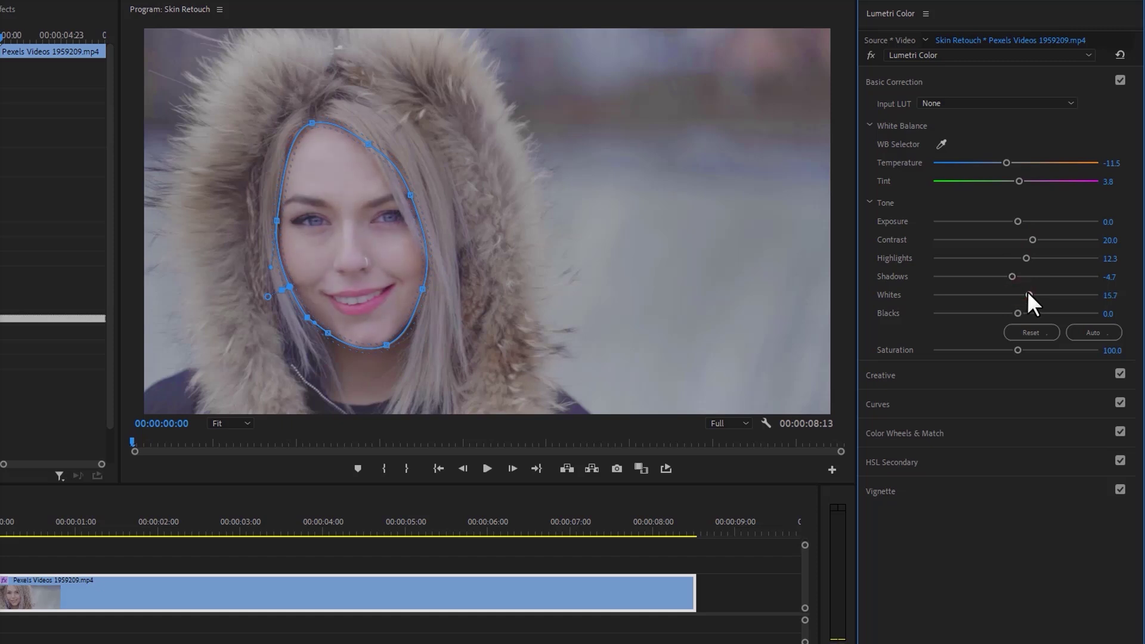
Shape the white RGB curve into a slight S by lowering the shadows and raising the highlights, and compare it off and on.
{"action": "left_click", "coordinate": [900, 403]}
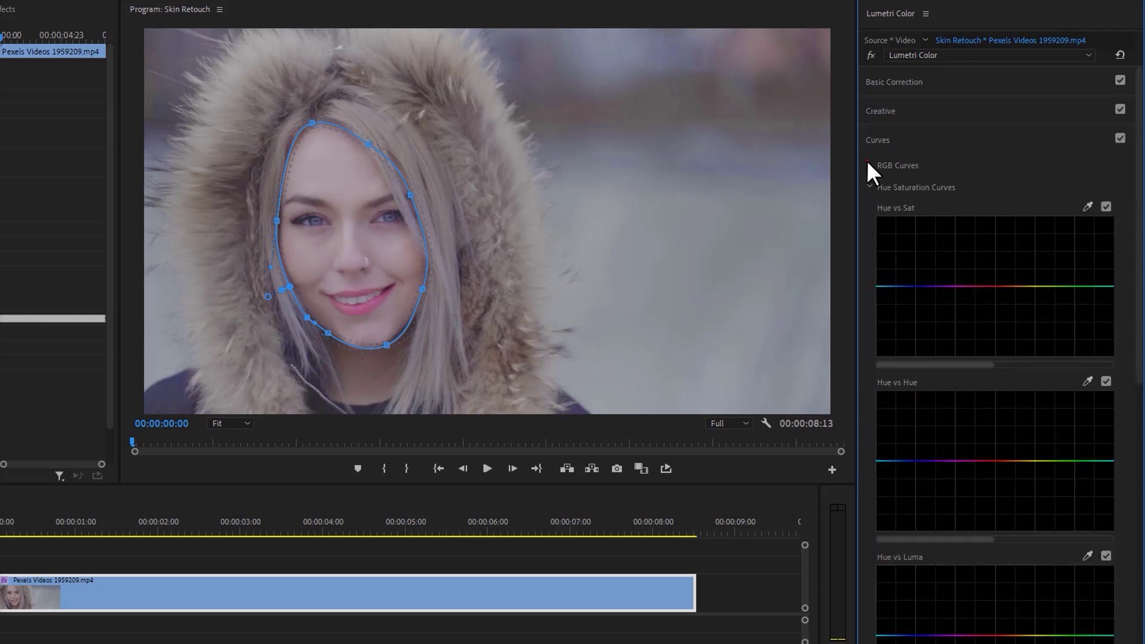
{"action": "left_click_drag", "start_coordinate": [963, 348], "coordinate": [962, 355]}
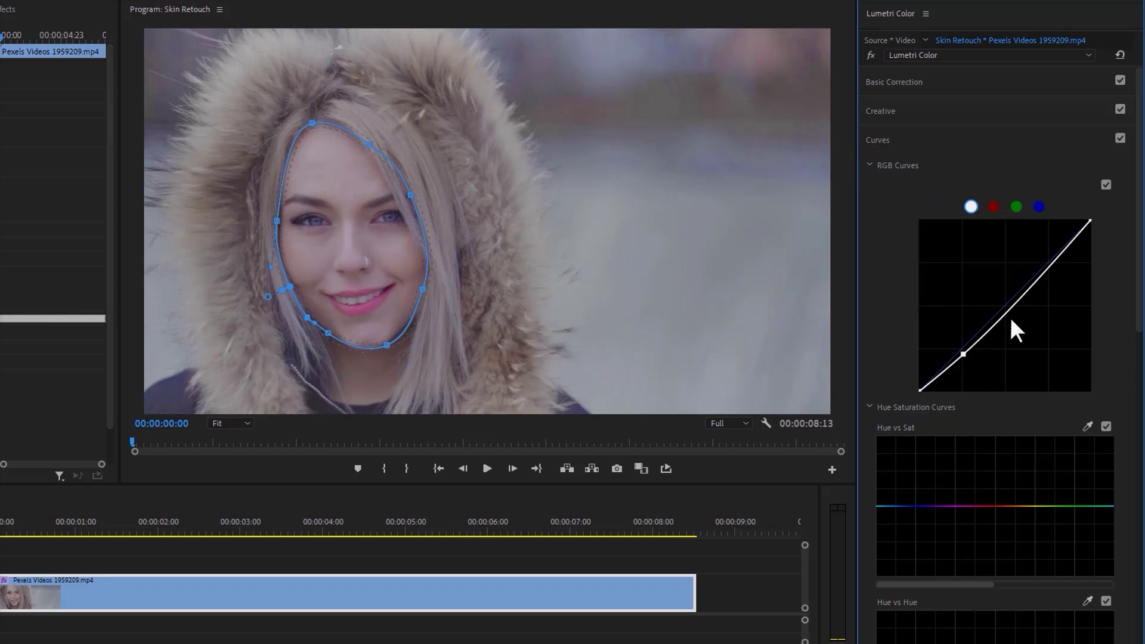
{"action": "left_click_drag", "start_coordinate": [1045, 266], "coordinate": [1045, 259]}
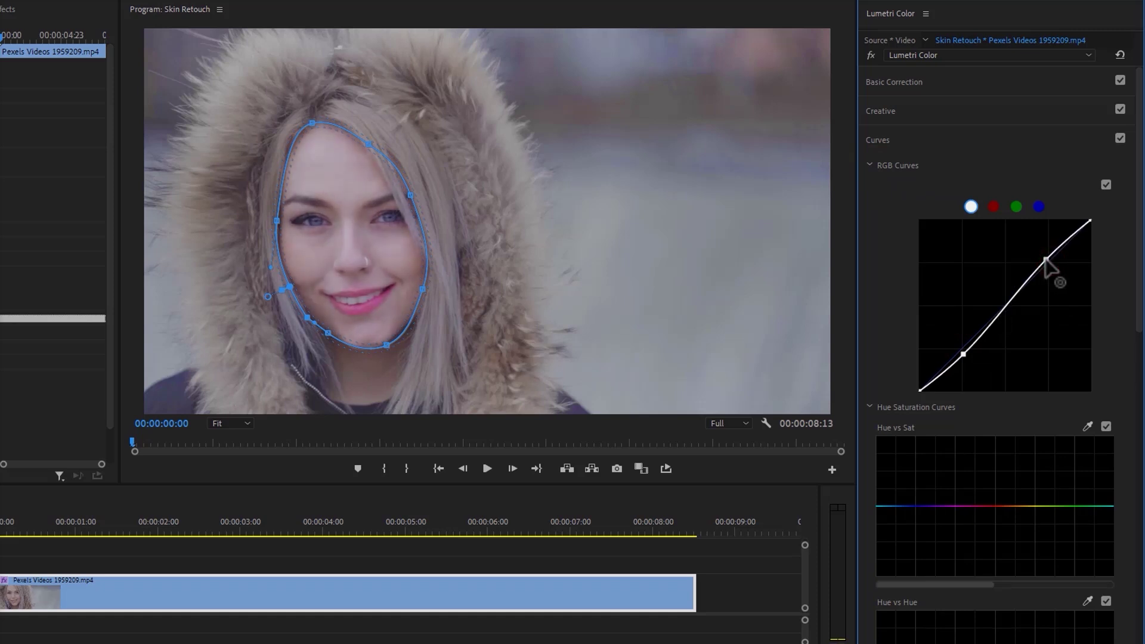
{"action": "left_click", "coordinate": [1106, 184]}
{"action": "left_click", "coordinate": [1105, 185]}
{"action": "left_click_drag", "start_coordinate": [1139, 297], "coordinate": [1142, 617]}
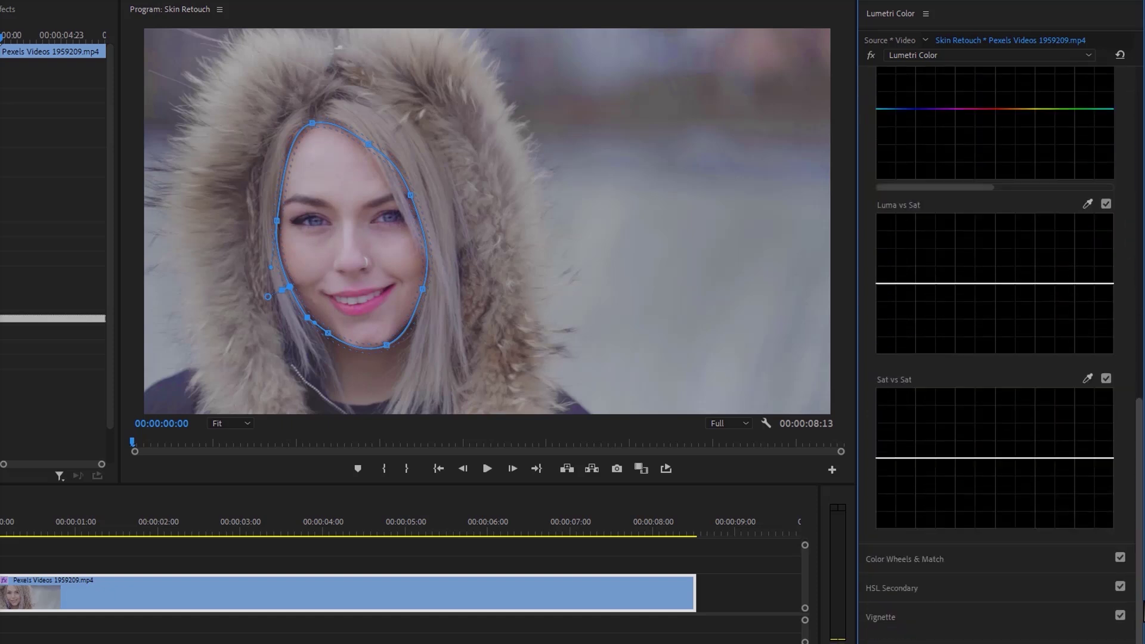
Key the facial skin in HSL Secondary by sampling the skin color on the woman's forehead.
{"action": "left_click", "coordinate": [918, 590]}
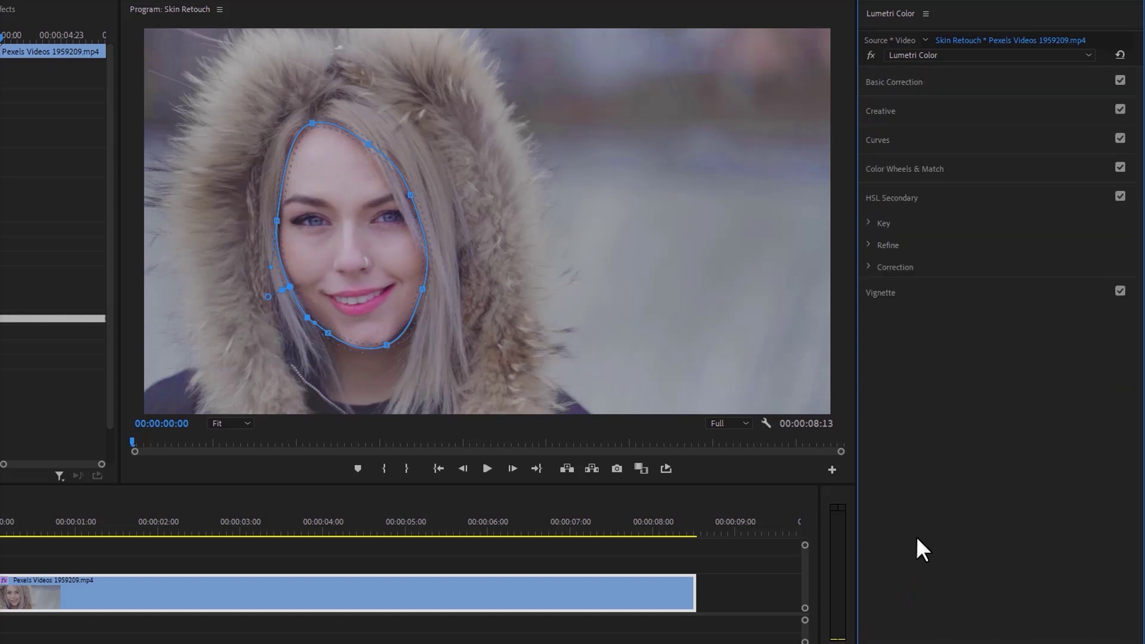
{"action": "left_click", "coordinate": [868, 223]}
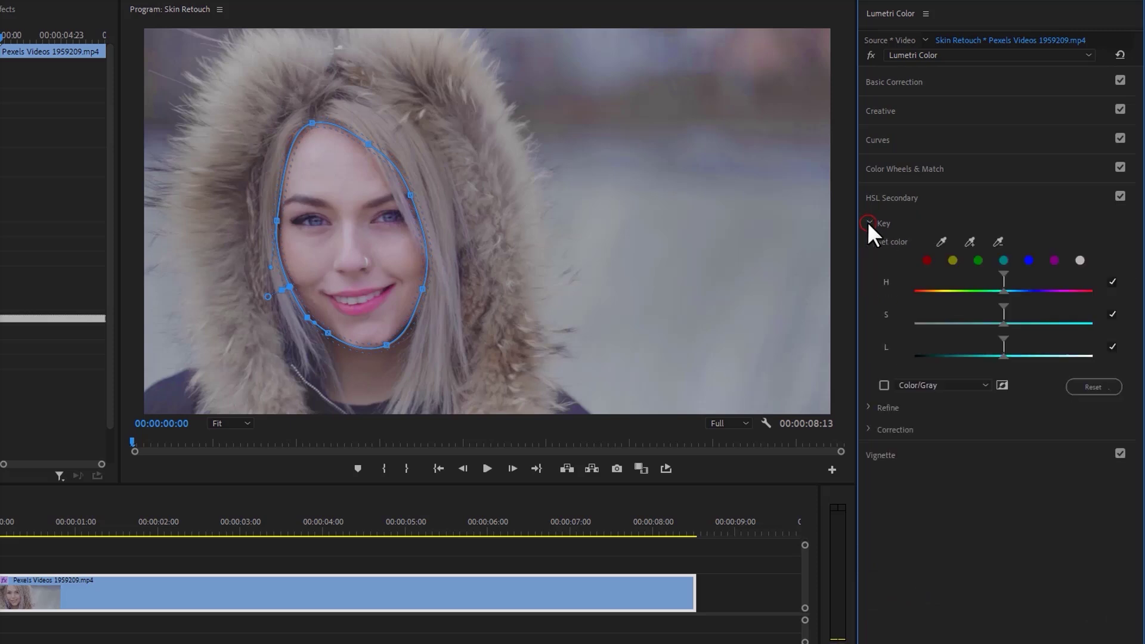
{"action": "left_click", "coordinate": [972, 239]}
{"action": "left_click", "coordinate": [347, 177]}
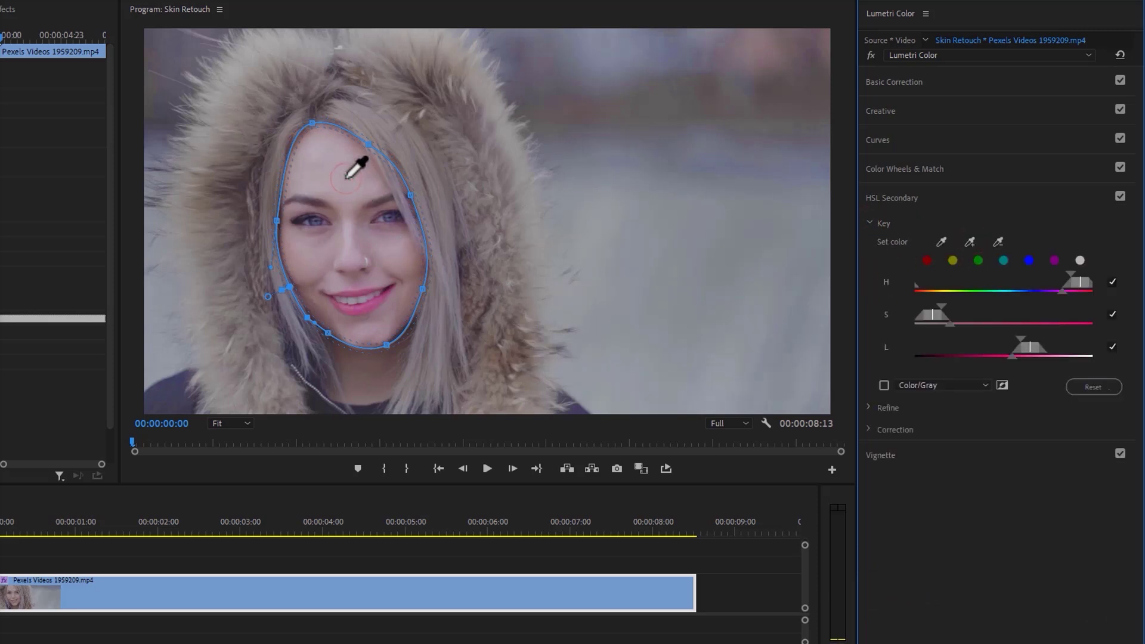
Widen the key's saturation and luminance ranges to cover most of the facial skin, checking the Color/Gray matte preview.
{"action": "left_click", "coordinate": [883, 386]}
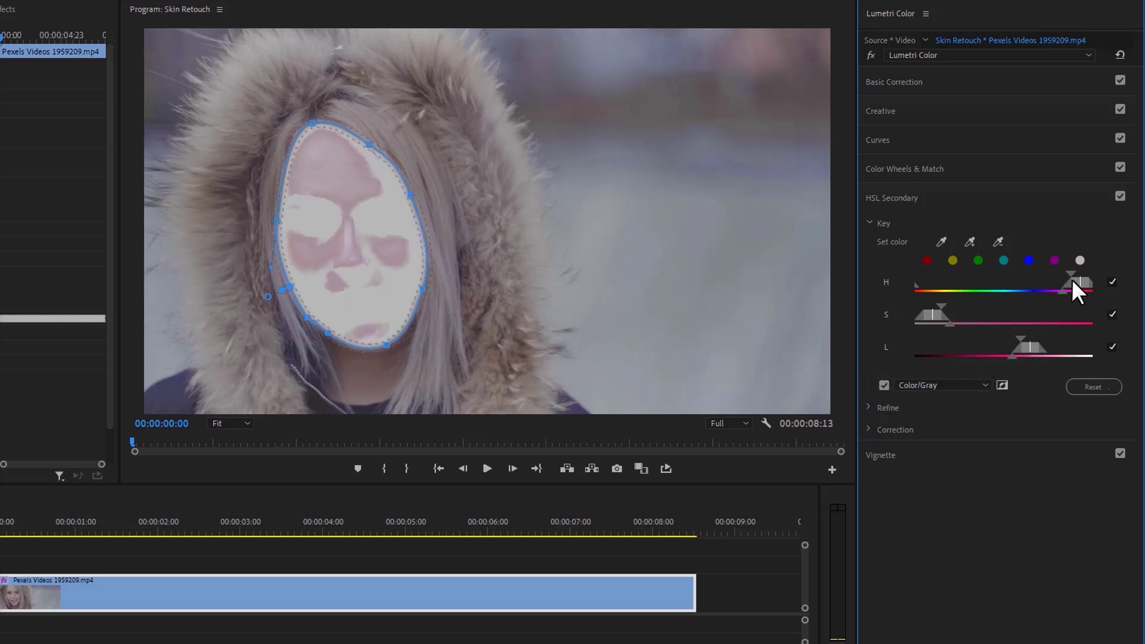
{"action": "left_click_drag", "start_coordinate": [1075, 279], "coordinate": [1083, 278]}
{"action": "left_click_drag", "start_coordinate": [954, 315], "coordinate": [935, 317]}
{"action": "mouse_move", "coordinate": [1008, 356]}
{"action": "left_mouse_down"}
{"action": "mouse_move", "coordinate": [985, 359]}
{"action": "mouse_move", "coordinate": [1010, 339]}
{"action": "mouse_move", "coordinate": [1000, 340]}
{"action": "mouse_move", "coordinate": [1011, 348]}
{"action": "left_mouse_up"}
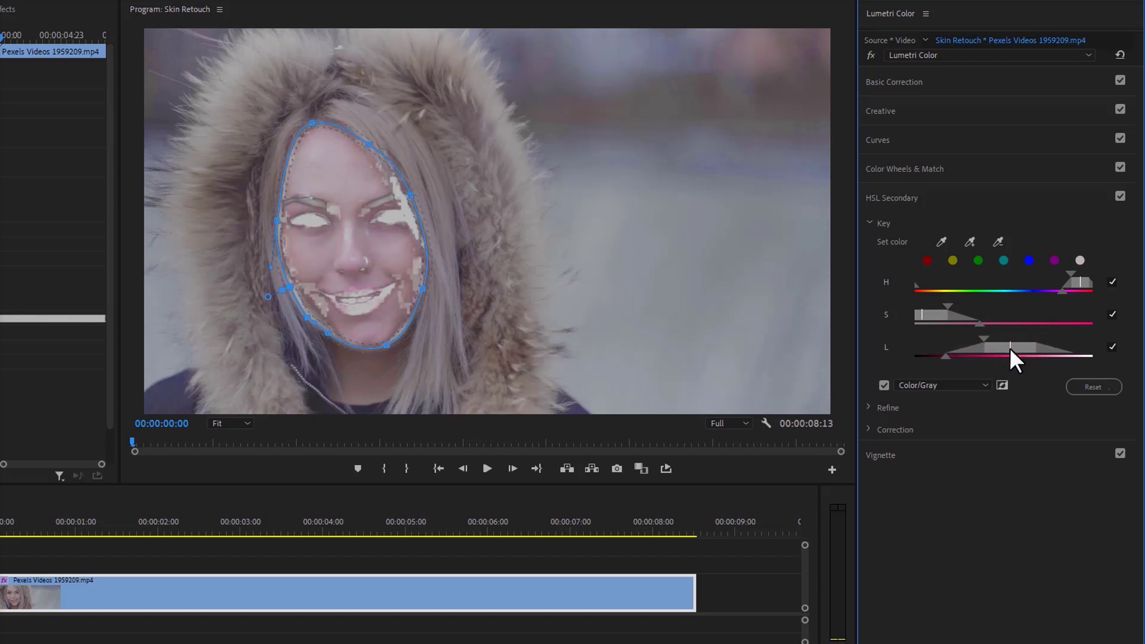
{"action": "left_click", "coordinate": [885, 386]}
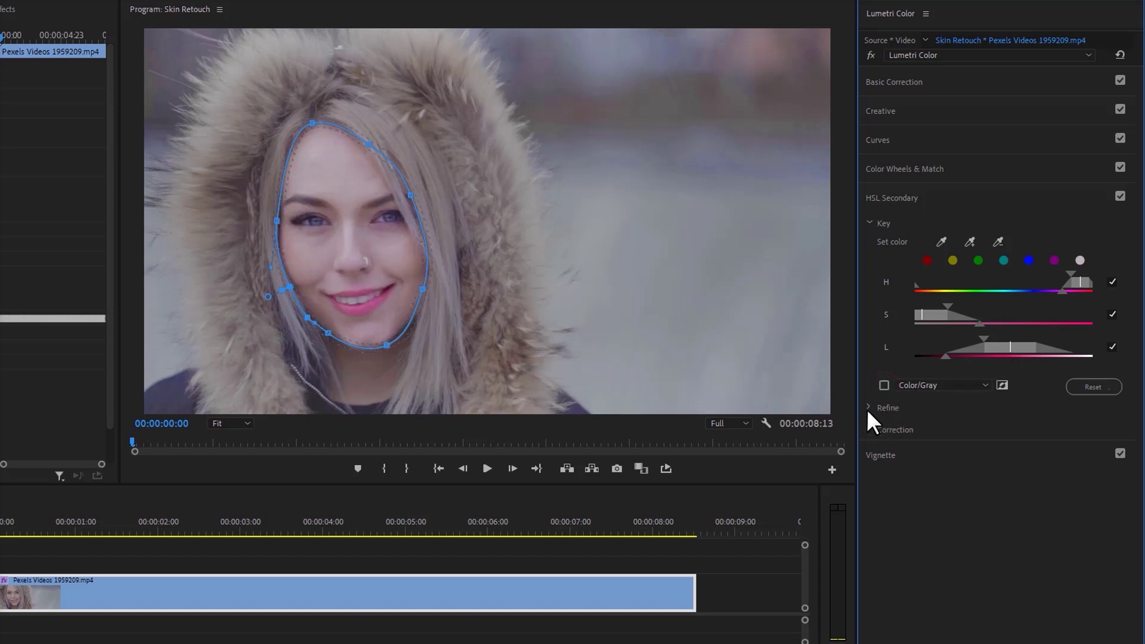
Refine the HSL Secondary skin key with a Blur of 9.6.
{"action": "left_click", "coordinate": [868, 408]}
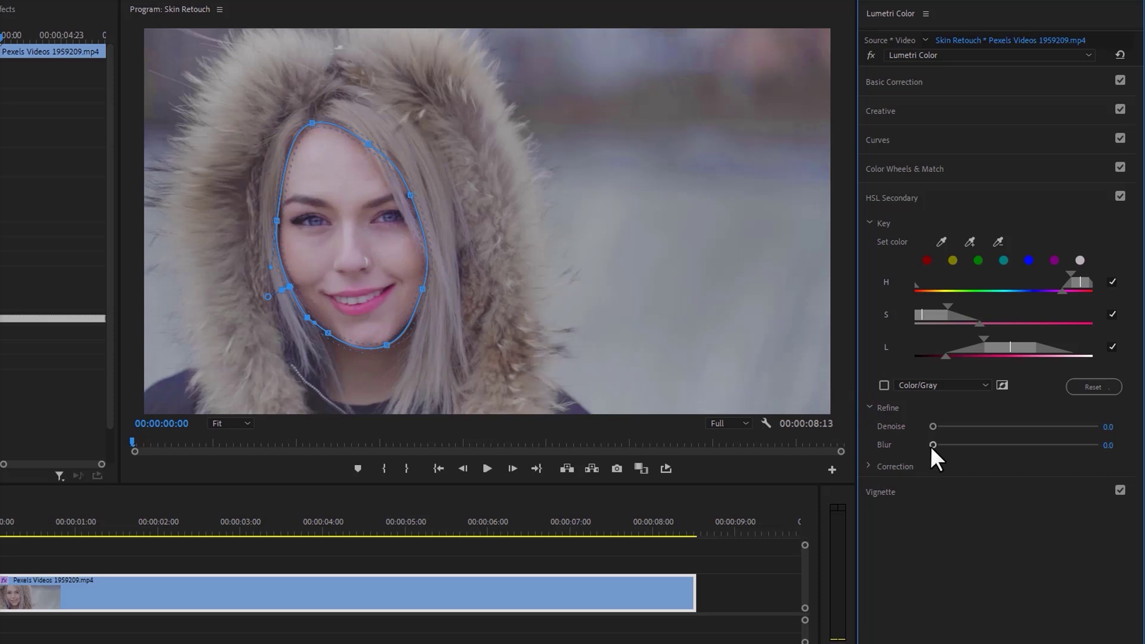
{"action": "left_click_drag", "start_coordinate": [932, 446], "coordinate": [940, 445]}
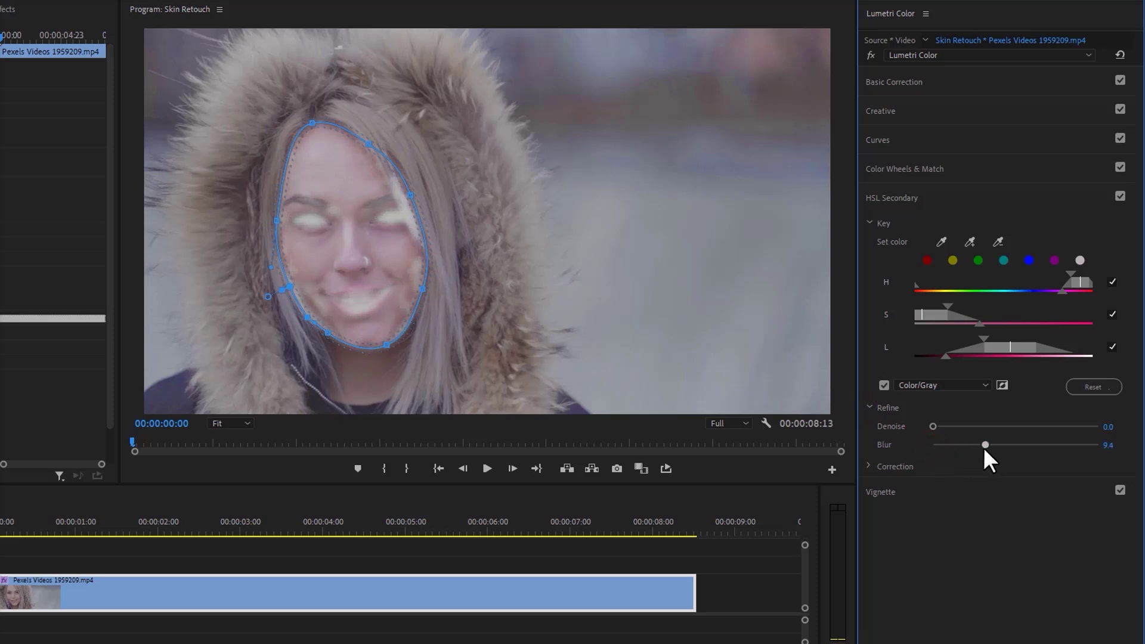
{"action": "left_click_drag", "start_coordinate": [984, 447], "coordinate": [984, 446]}
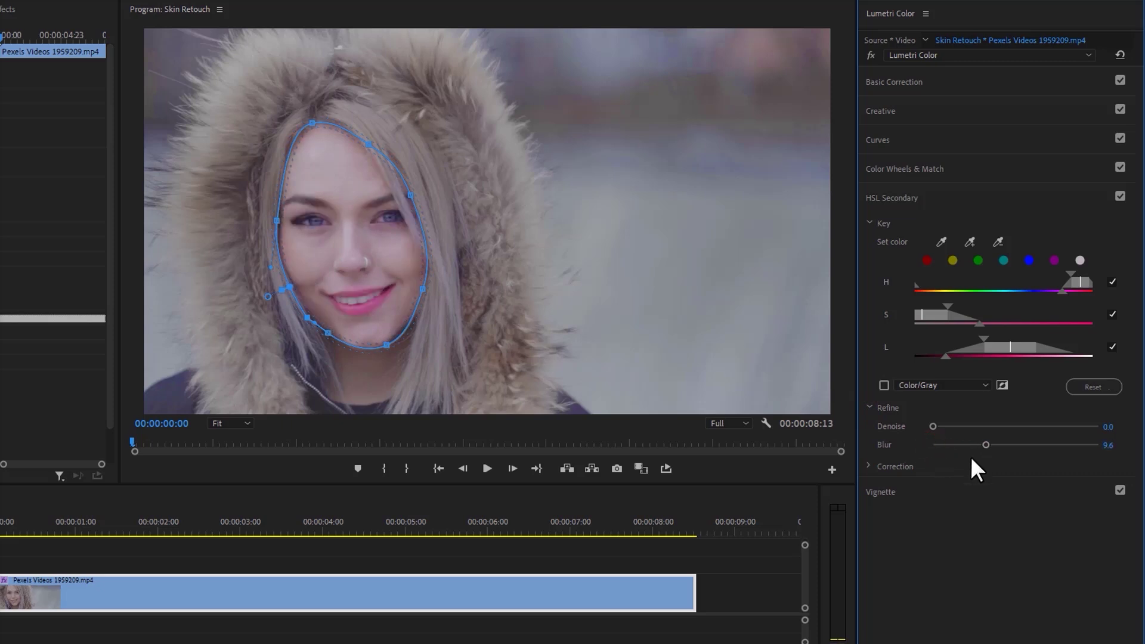
In the HSL Secondary correction, brighten the keyed skin slightly, lower Sharpen below zero and raise Saturation a little.
{"action": "left_click", "coordinate": [868, 466]}
{"action": "left_click_drag", "start_coordinate": [1140, 471], "coordinate": [1139, 593]}
{"action": "left_click_drag", "start_coordinate": [923, 422], "coordinate": [923, 416]}
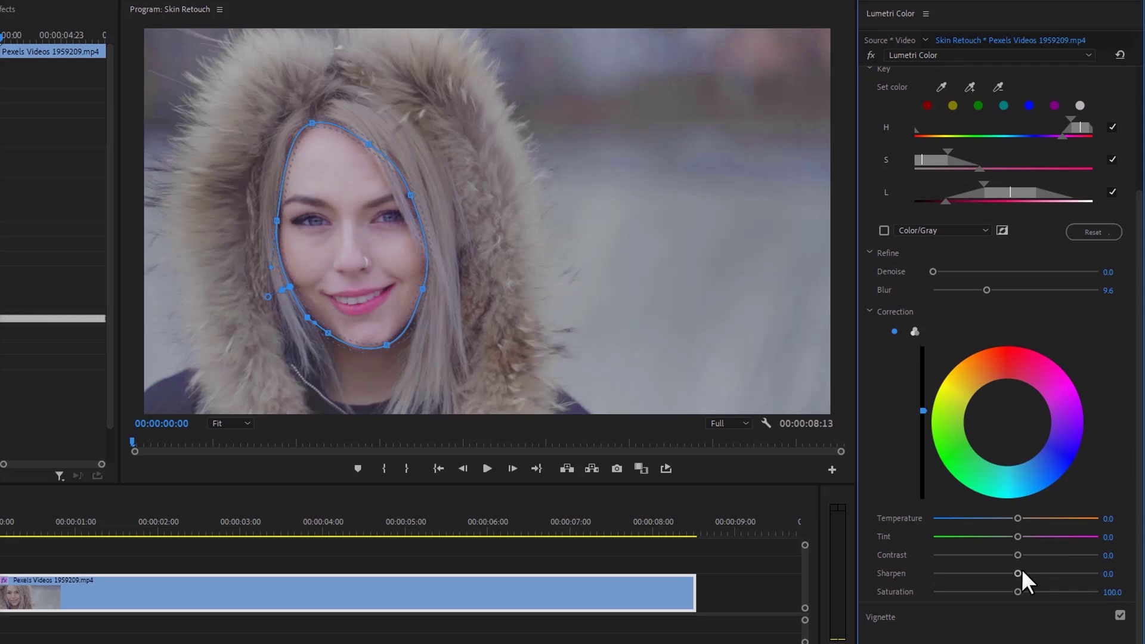
{"action": "left_click_drag", "start_coordinate": [1019, 572], "coordinate": [1002, 573]}
{"action": "left_click_drag", "start_coordinate": [1013, 591], "coordinate": [1024, 592]}
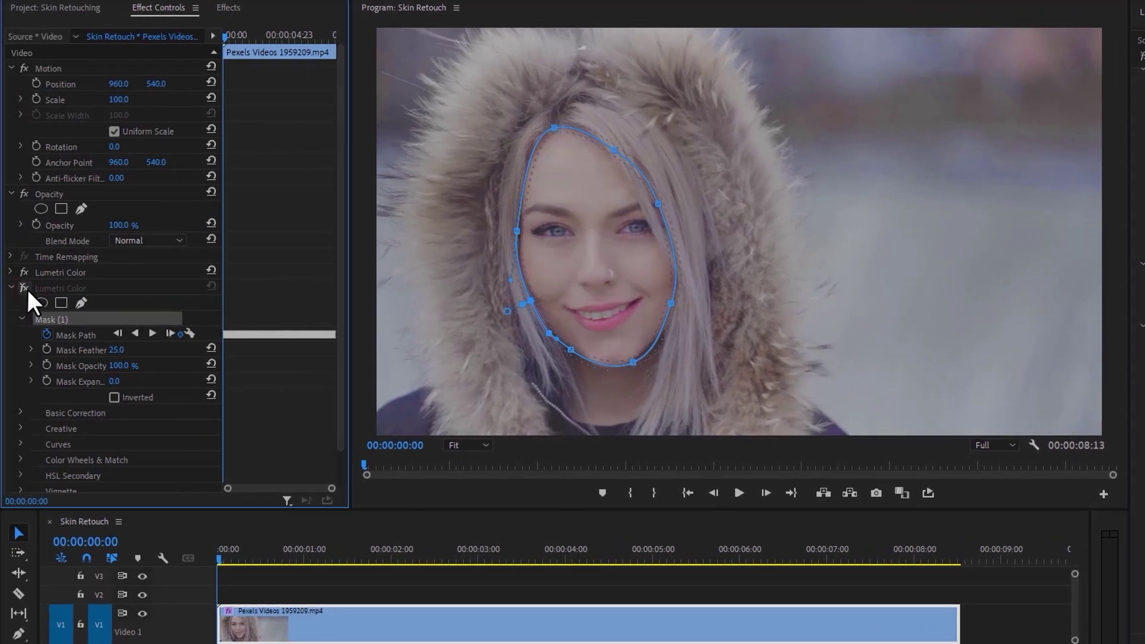
Compare the face correction off and on, and play the clip to check the retouch in motion.
{"action": "left_click", "coordinate": [28, 288]}
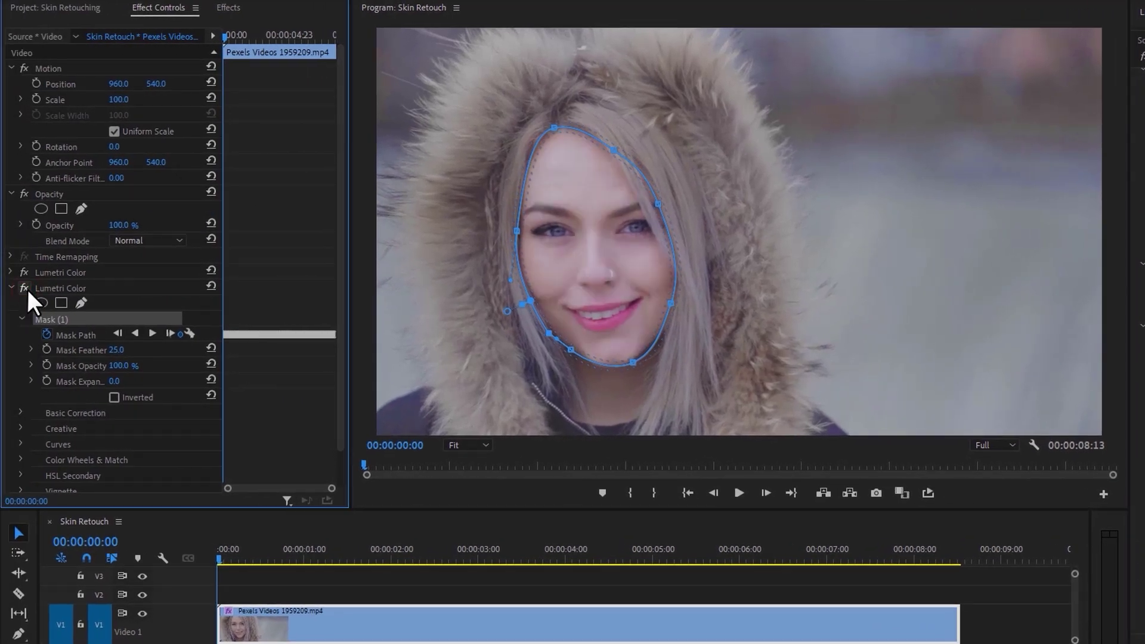
{"action": "left_click", "coordinate": [740, 498]}
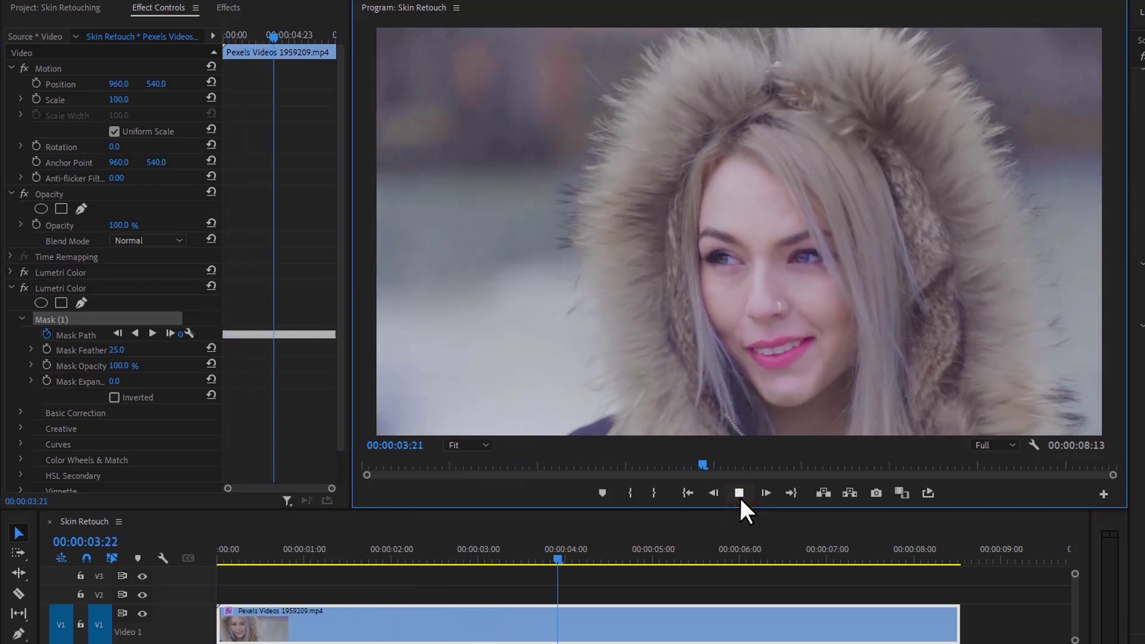
{"action": "left_click", "coordinate": [739, 495]}
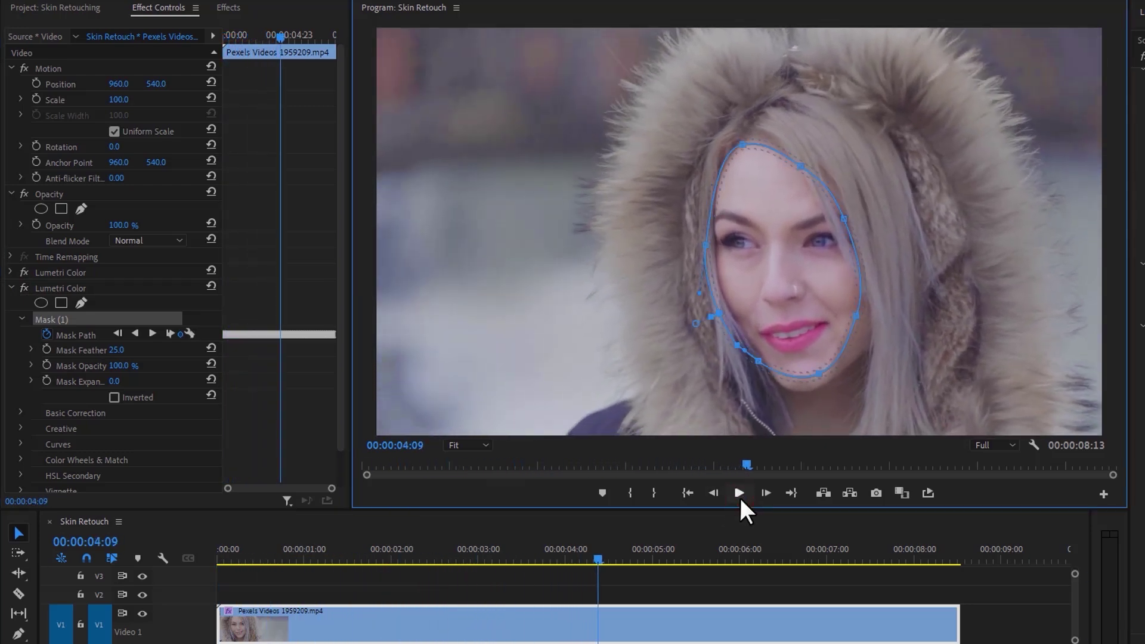
Duplicate the retouched clip onto track V2 and disable both Lumetri Color effects on the copy.
{"action": "left_click", "coordinate": [10, 287]}
{"action": "left_click_drag", "start_coordinate": [323, 620], "coordinate": [284, 589]}
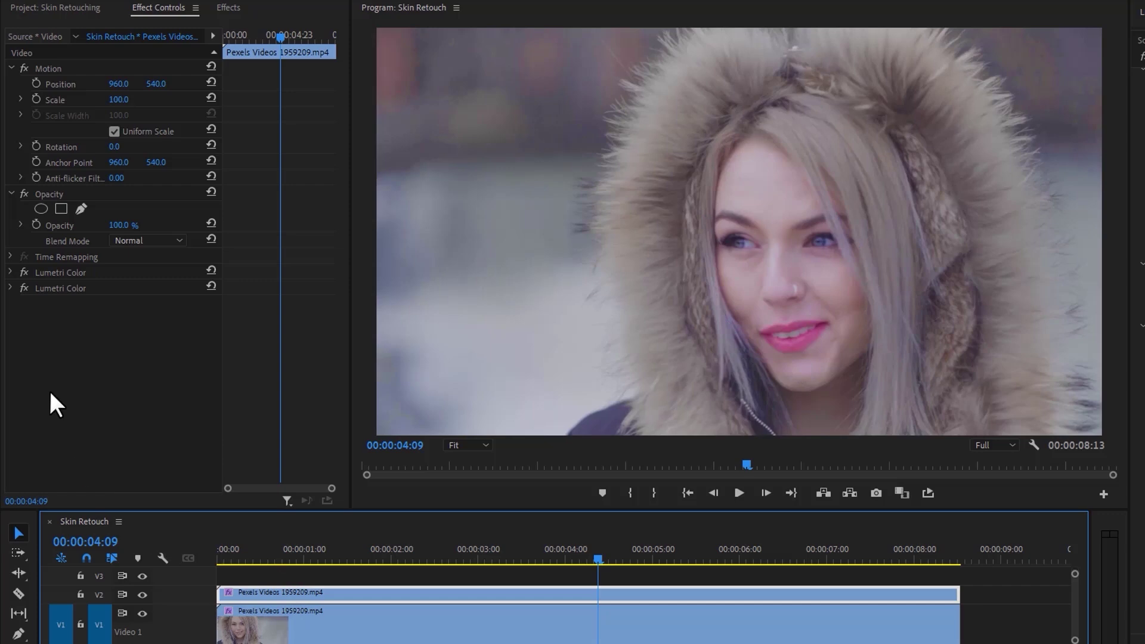
{"action": "left_click", "coordinate": [24, 287]}
{"action": "left_click", "coordinate": [24, 272]}
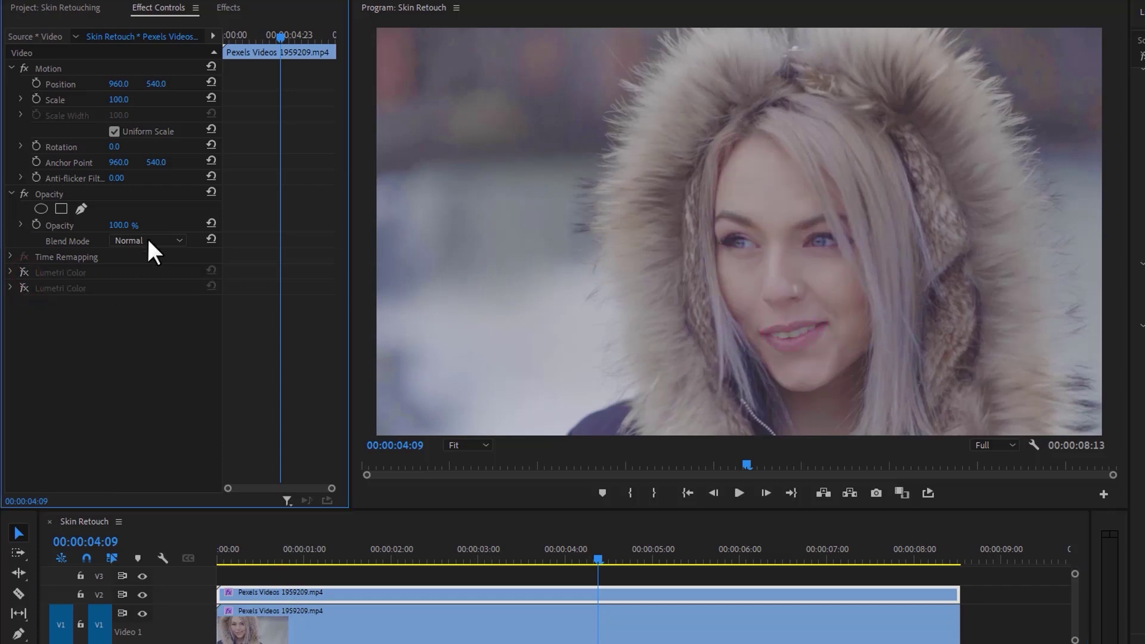
Apply Gaussian Blur to the V2 copy with Blurriness 15 and Repeat Edge Pixels enabled.
{"action": "left_click", "coordinate": [233, 6]}
{"action": "left_click", "coordinate": [153, 28]}
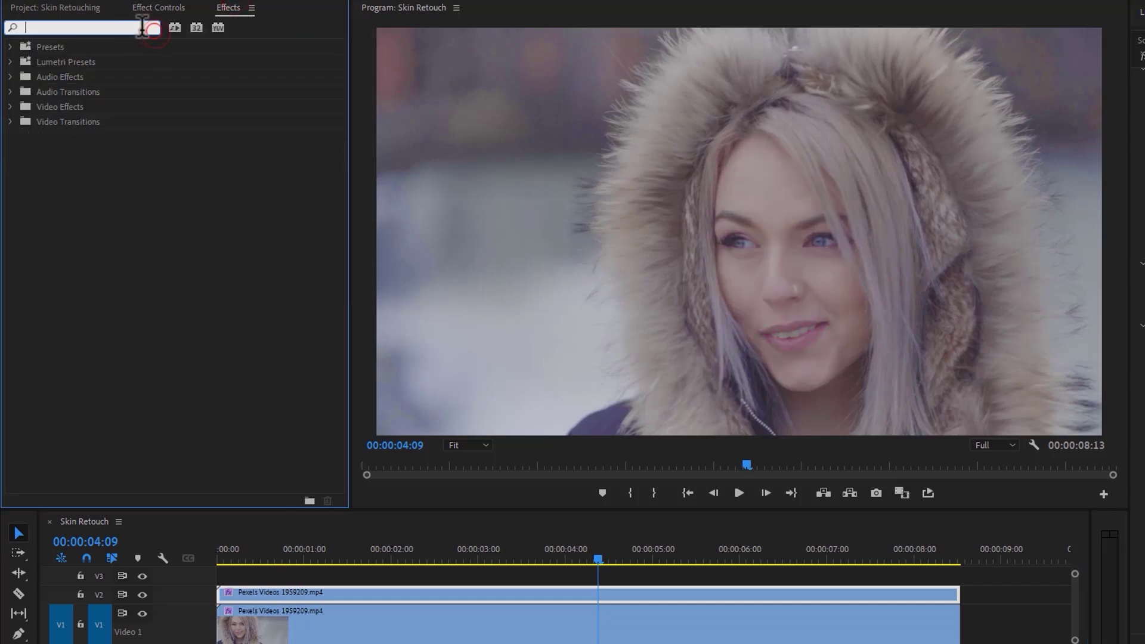
{"action": "type", "text": "gauss"}
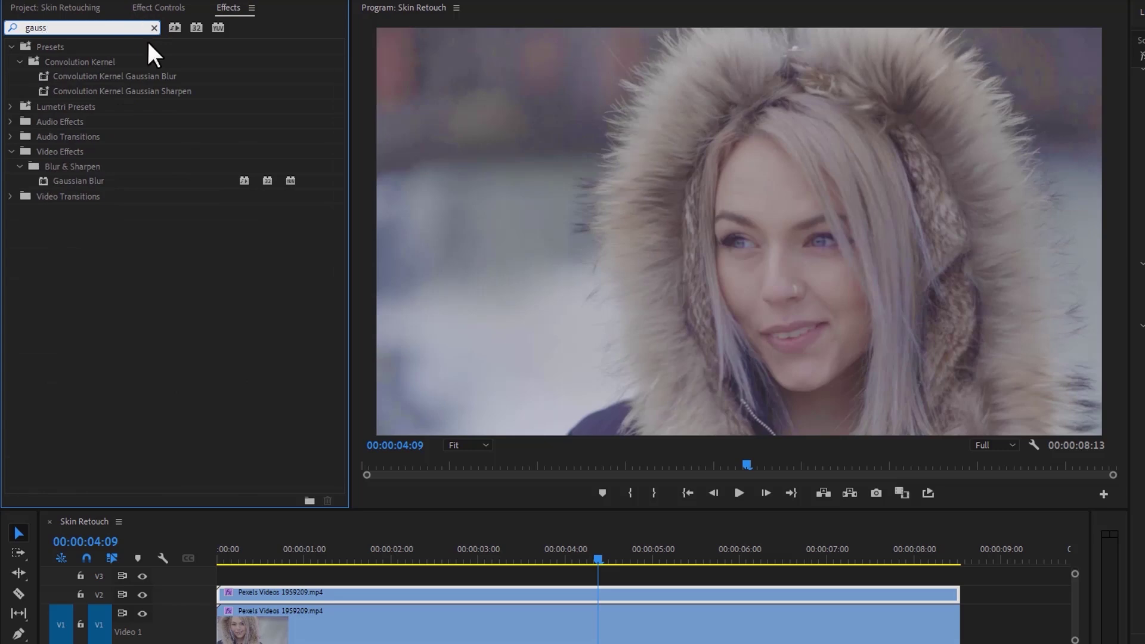
{"action": "left_click_drag", "start_coordinate": [113, 182], "coordinate": [295, 592]}
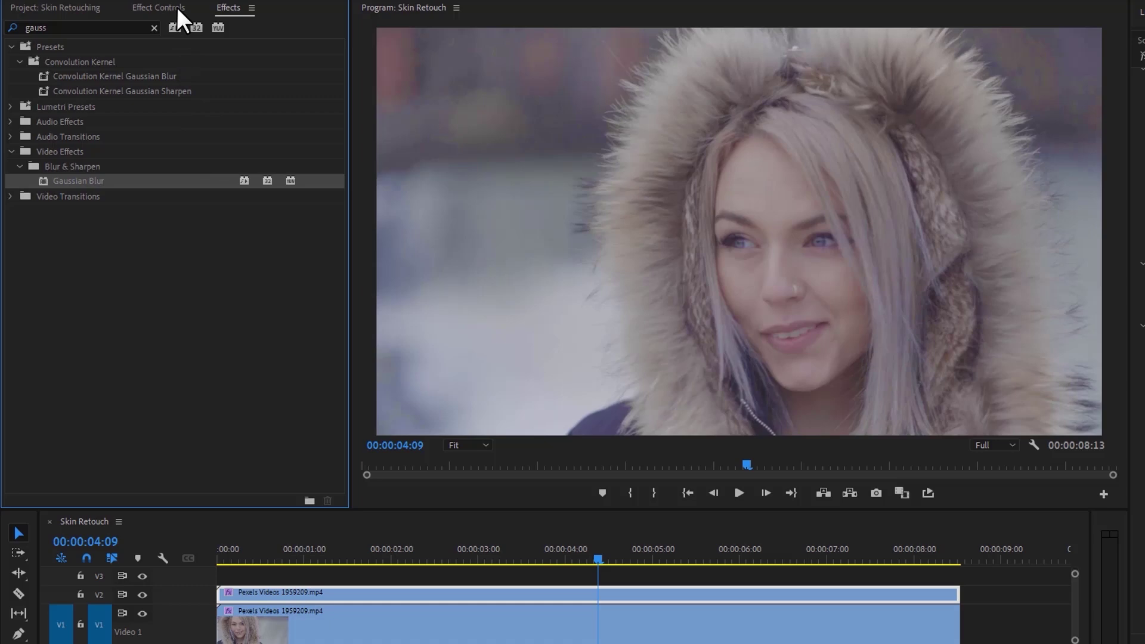
{"action": "left_click", "coordinate": [158, 7]}
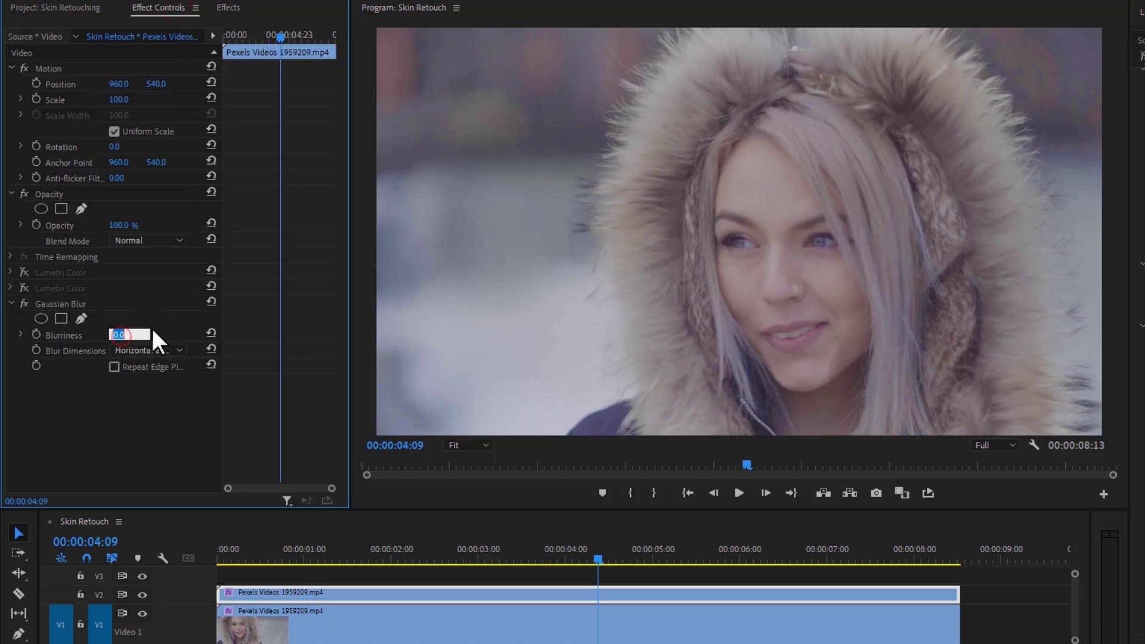
{"action": "type", "text": "15"}
{"action": "key", "text": "Return"}
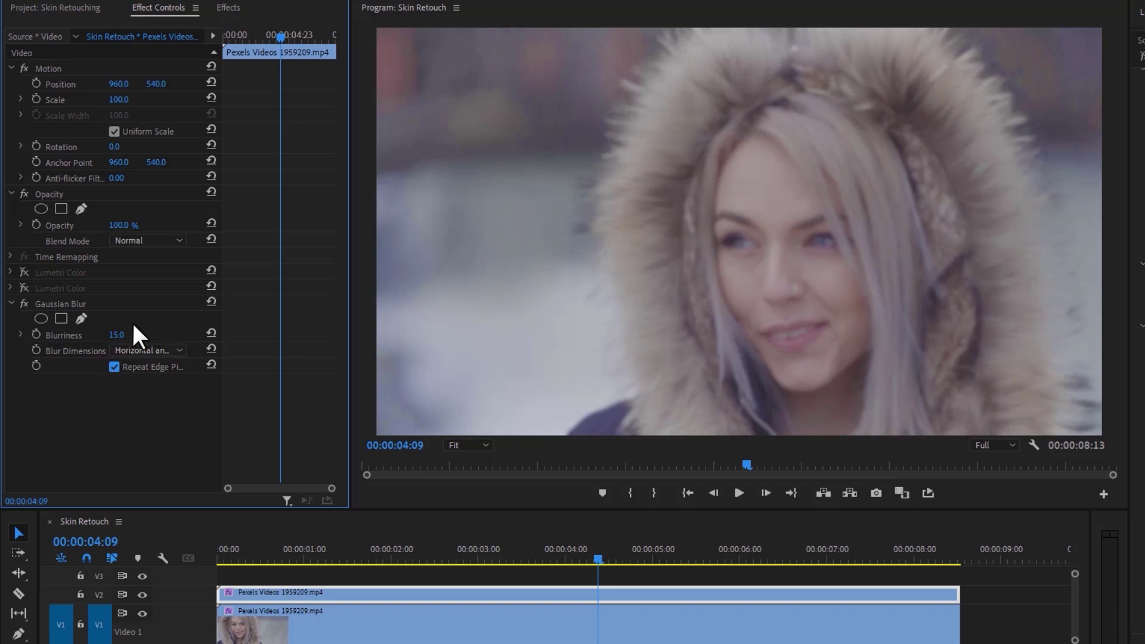
Set the V2 copy's blend mode to Soft Light and compare the image with track V2 hidden and shown.
{"action": "left_click", "coordinate": [154, 240]}
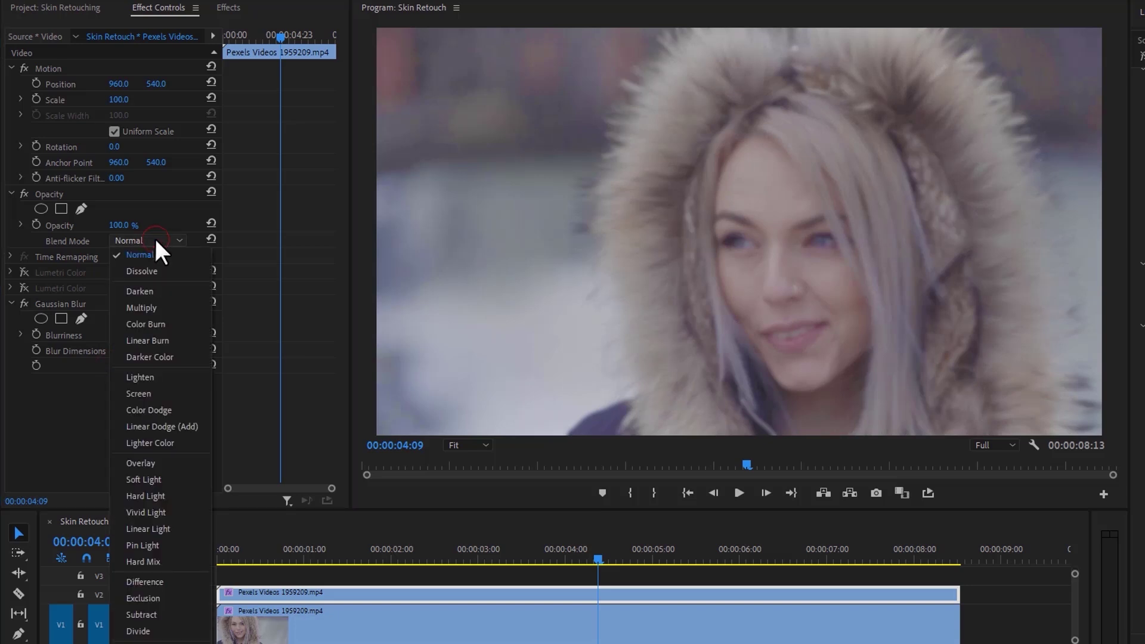
{"action": "left_click", "coordinate": [165, 475]}
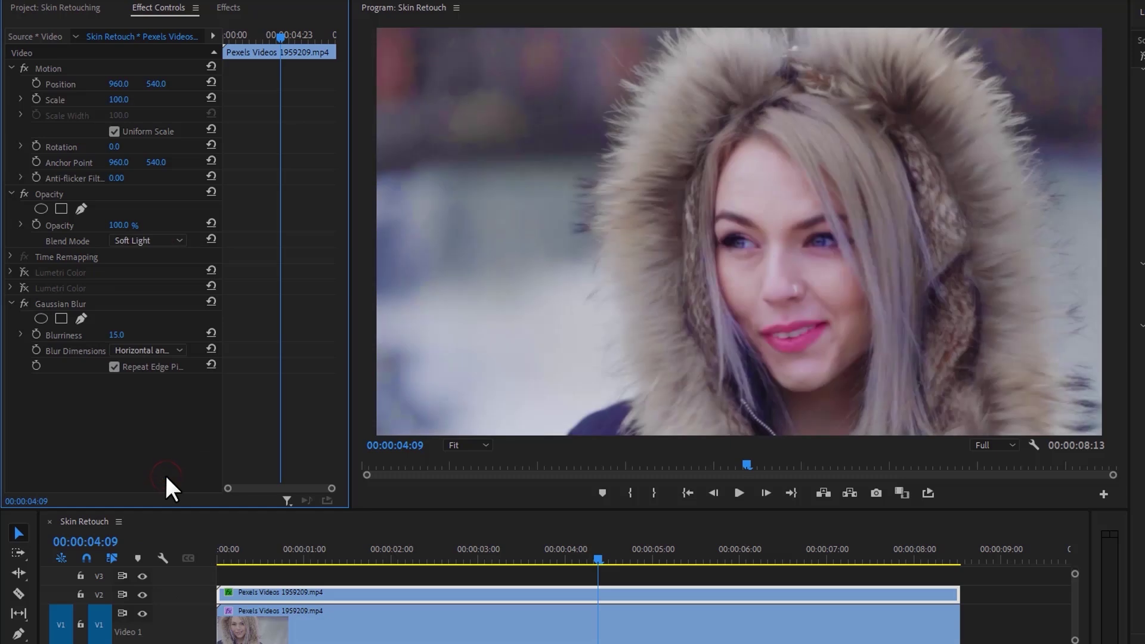
{"action": "left_click", "coordinate": [144, 595]}
{"action": "left_click", "coordinate": [145, 594]}
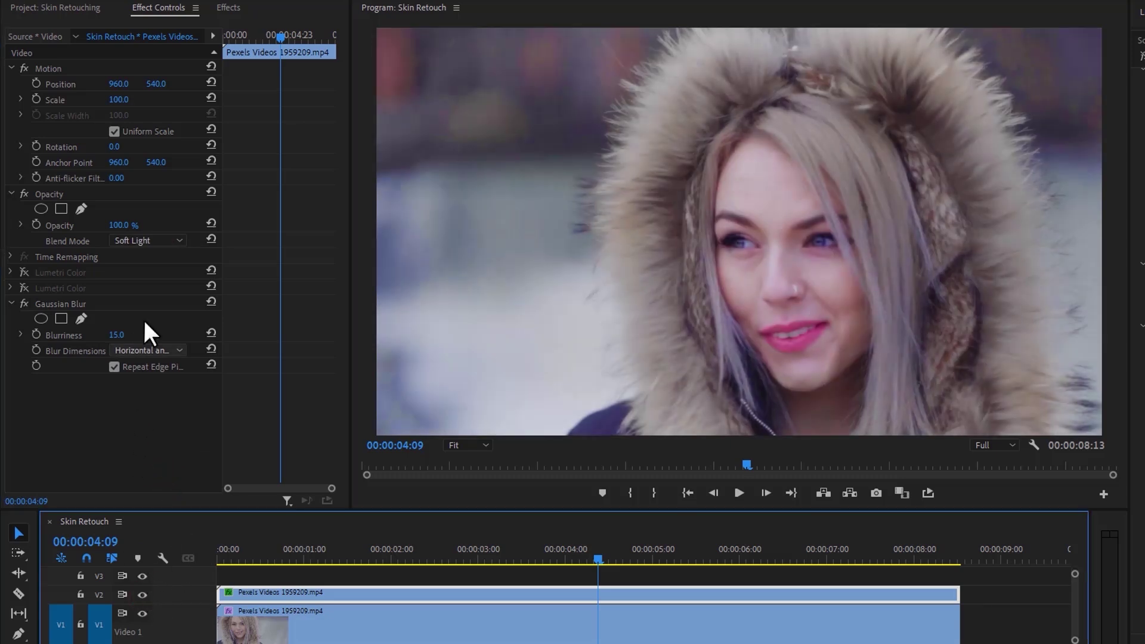
Set the V2 copy's opacity to 50% and return the playhead to the clip's start.
{"action": "left_click", "coordinate": [125, 225]}
{"action": "type", "text": "5"}
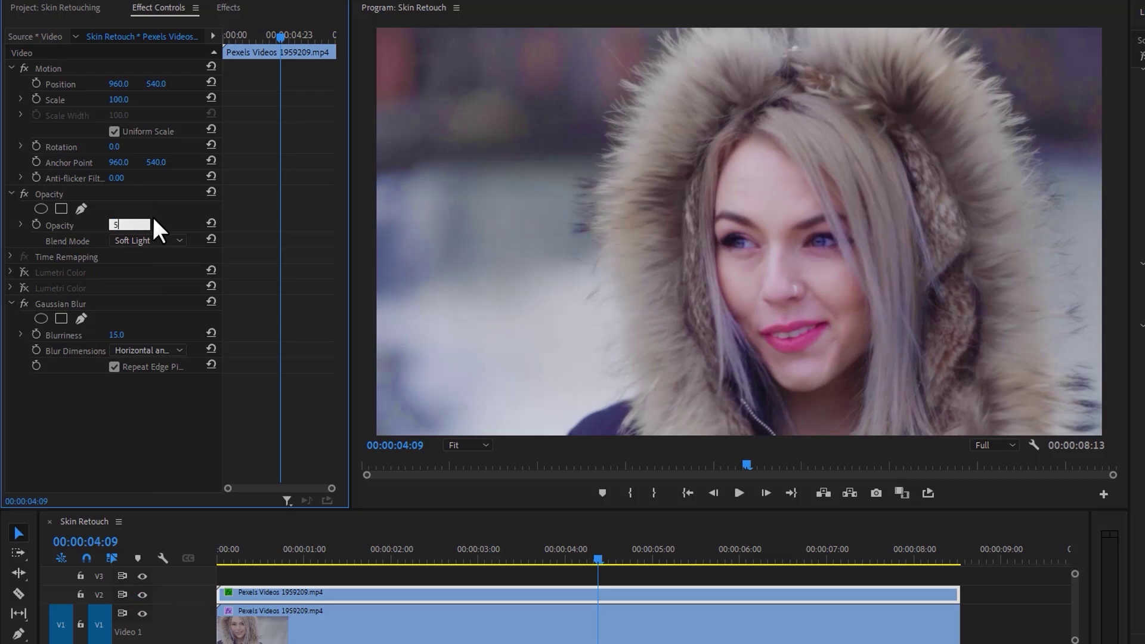
{"action": "type", "text": "0"}
{"action": "key", "text": "Return"}
{"action": "left_click", "coordinate": [218, 558]}
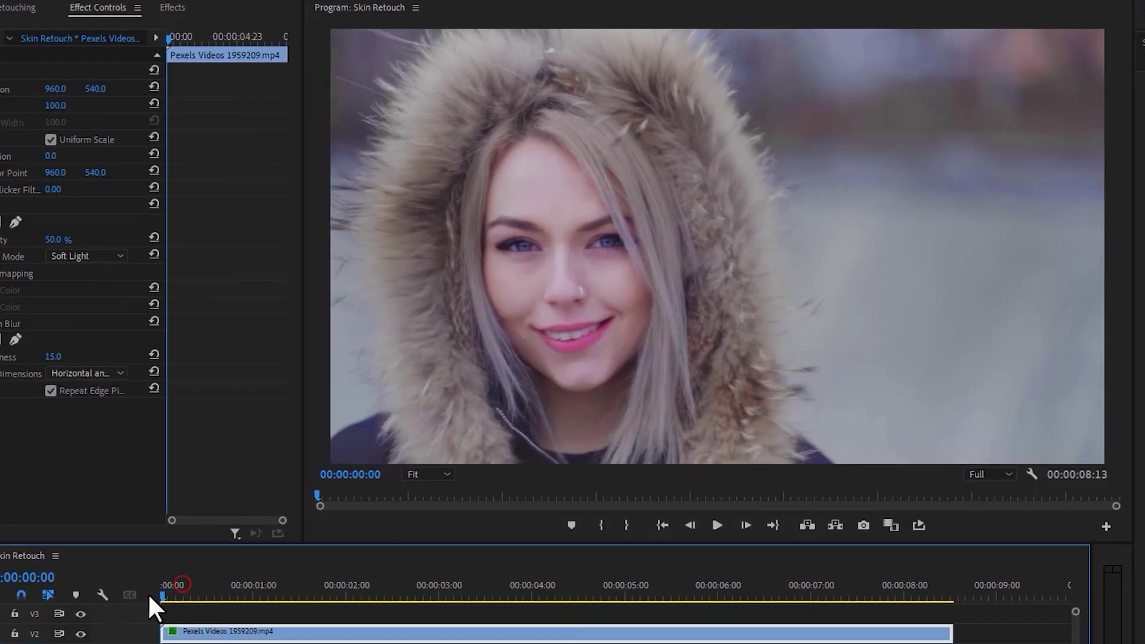